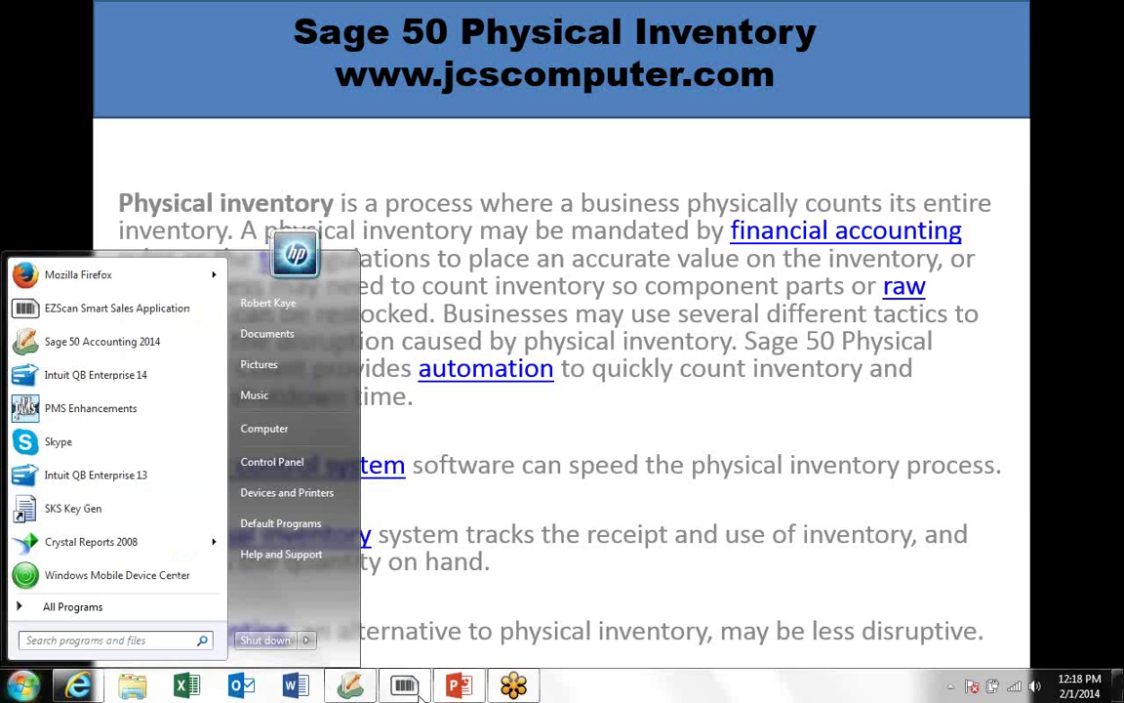
# Step: Switch to the EZ Scan Smart Sales Application and start the physical inventory count, agreeing to continue past the warning
pyautogui.click(351, 688)
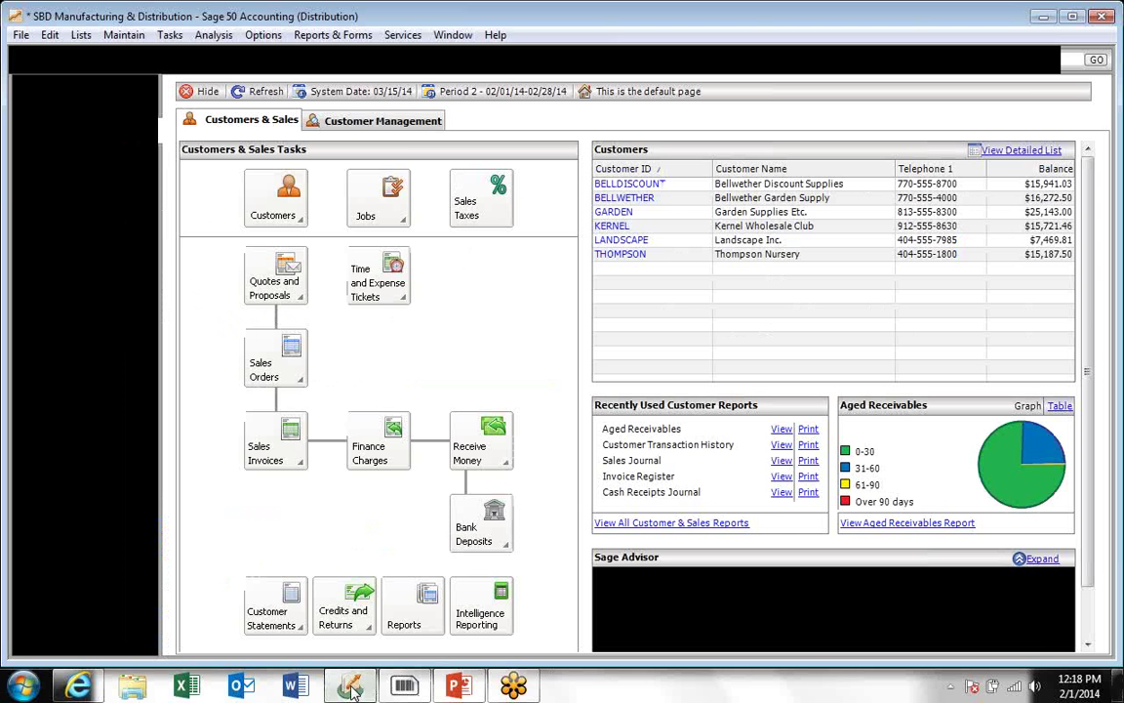
pyautogui.moveTo(349, 686)
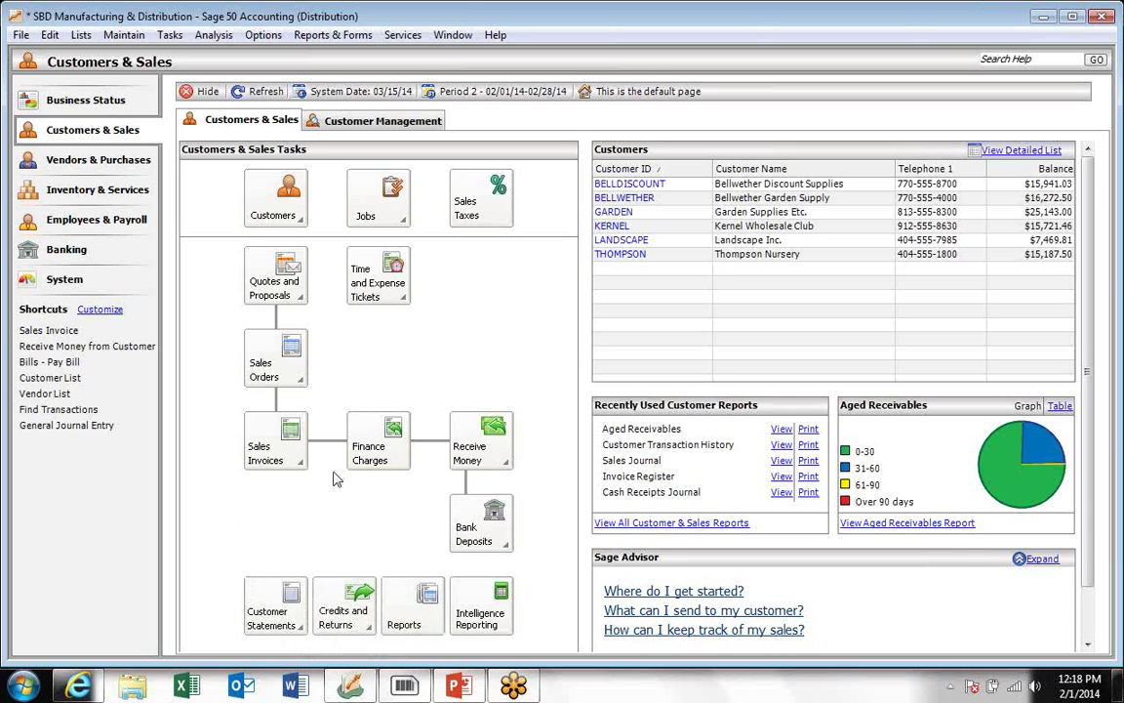
pyautogui.click(404, 686)
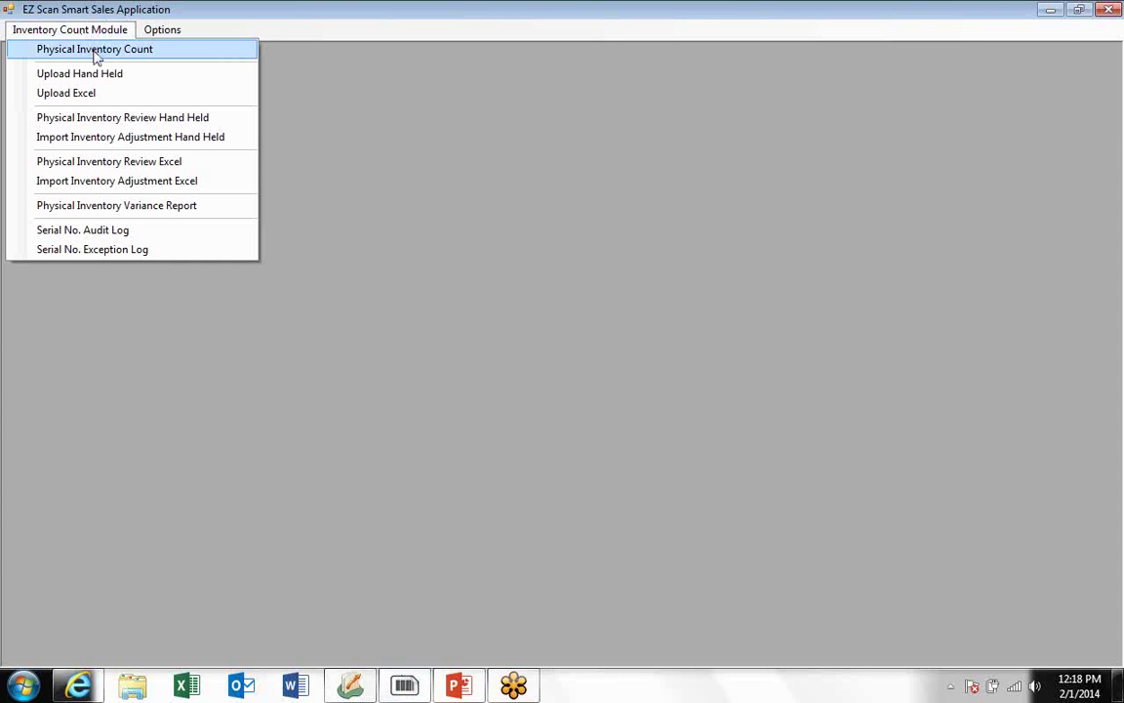
pyautogui.click(95, 53)
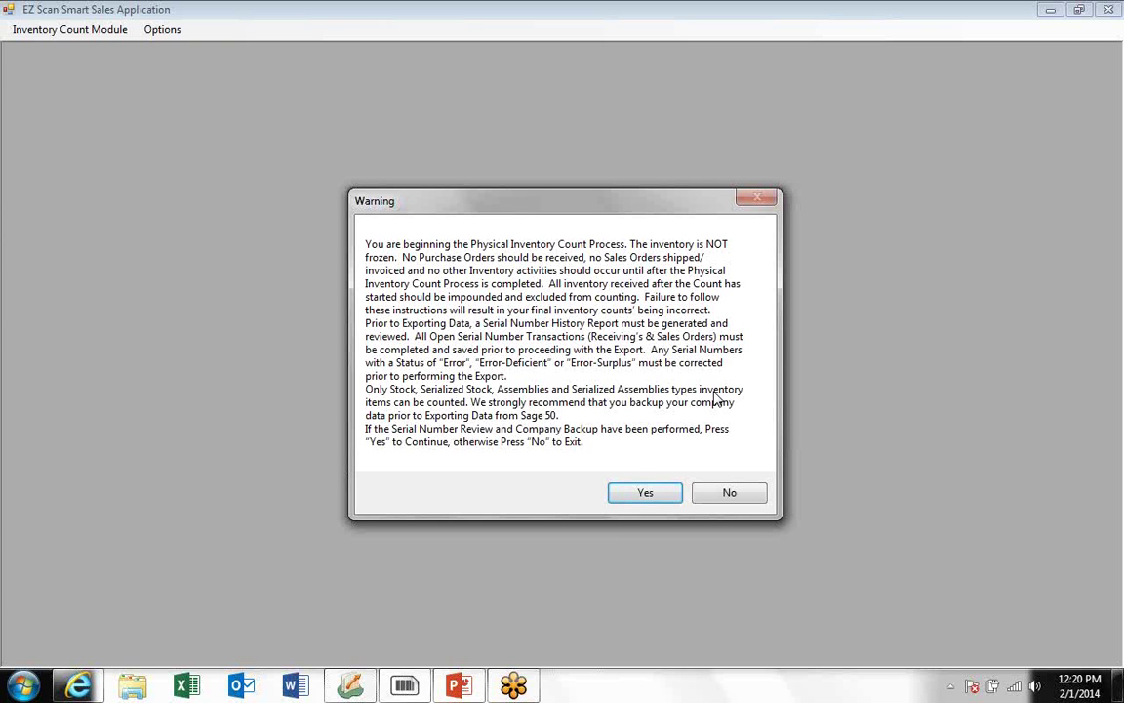
pyautogui.click(644, 493)
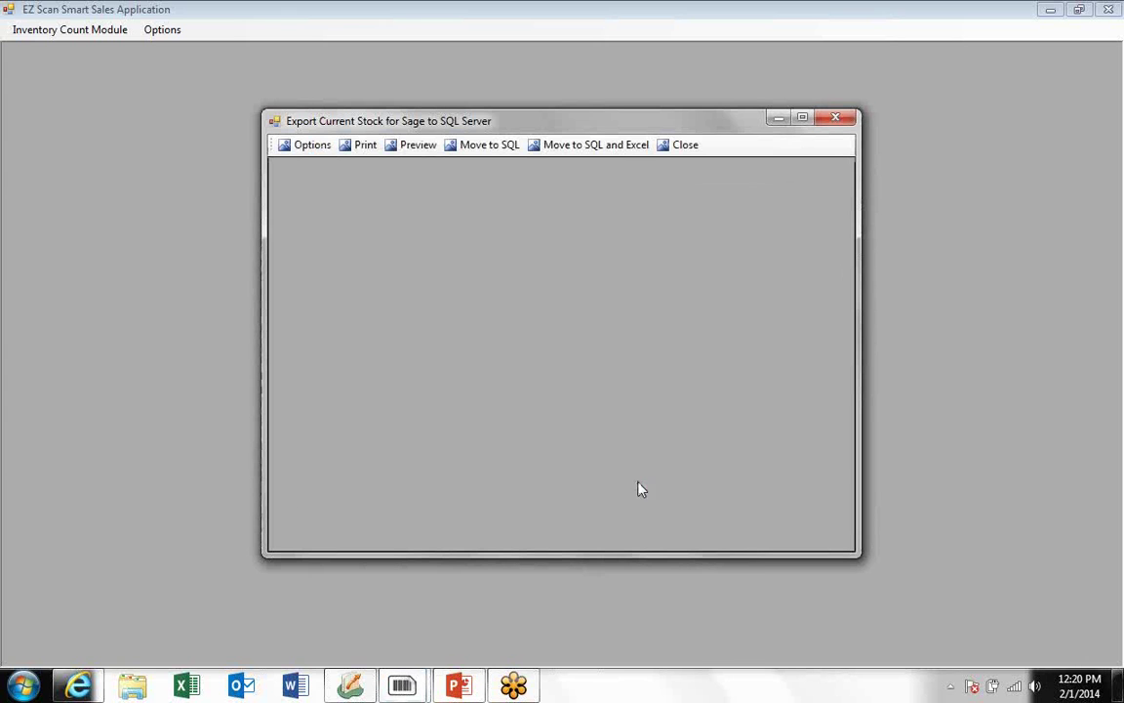
# Step: Filter the current stock export by ItemID, with a range from EQFF-13120 to EQFF-13140, and load the matching items
pyautogui.click(314, 146)
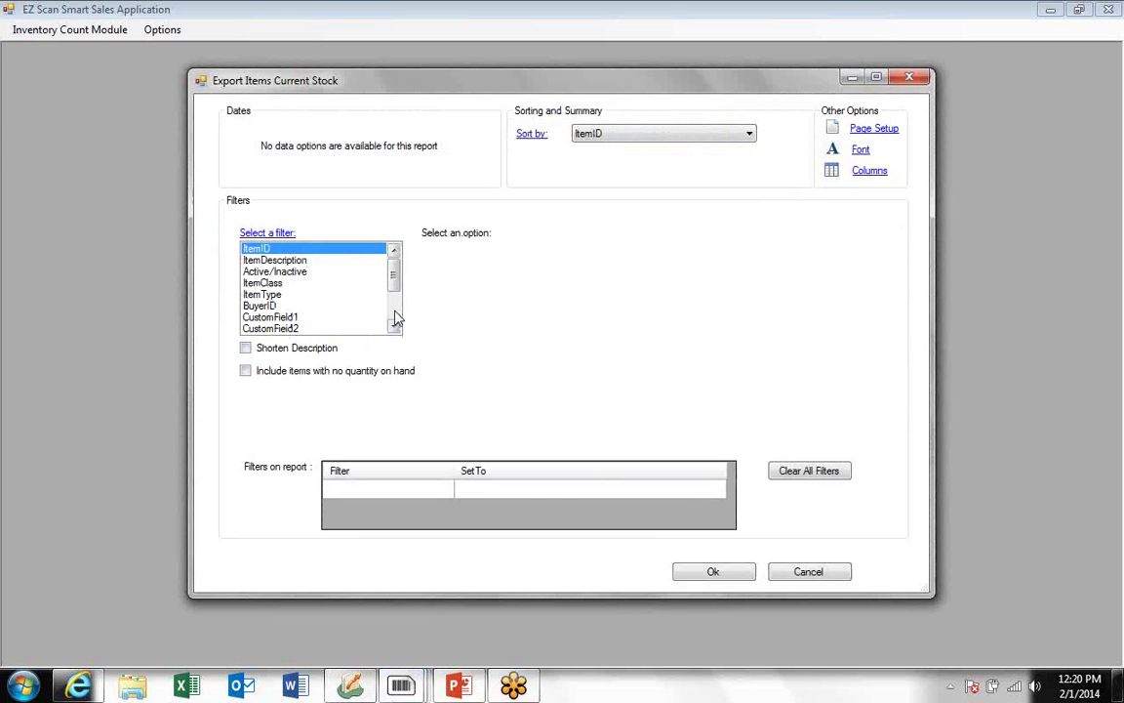
pyautogui.scroll(-2, 394, 318)
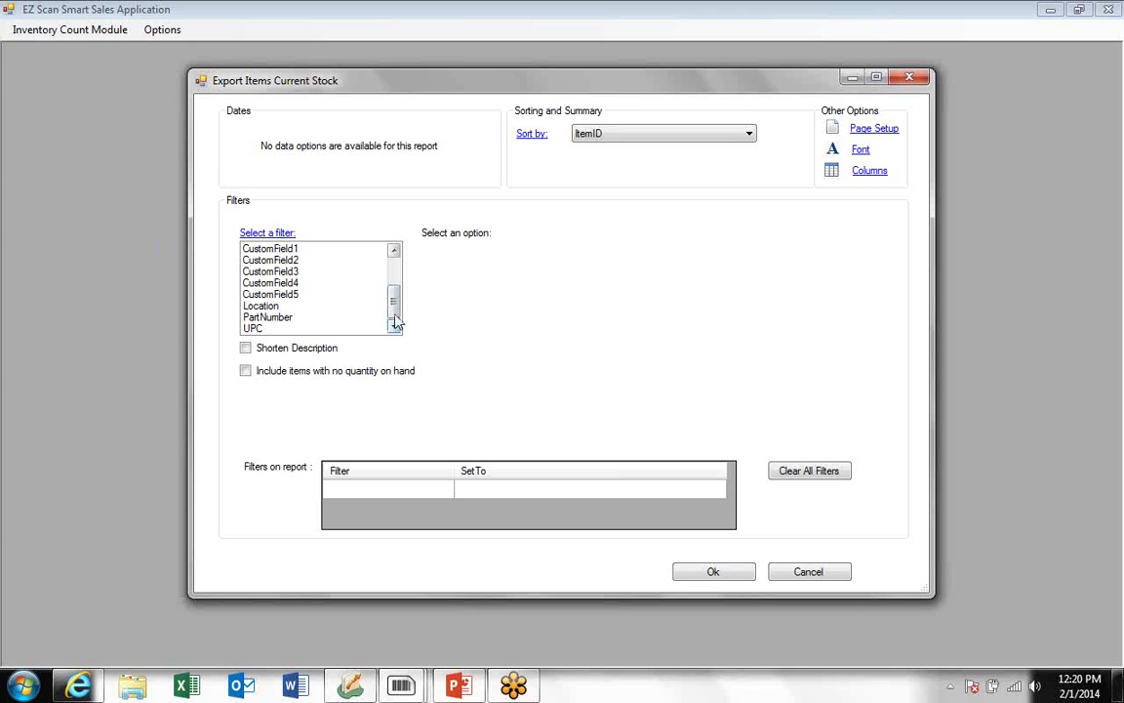
pyautogui.scroll(3, 395, 293)
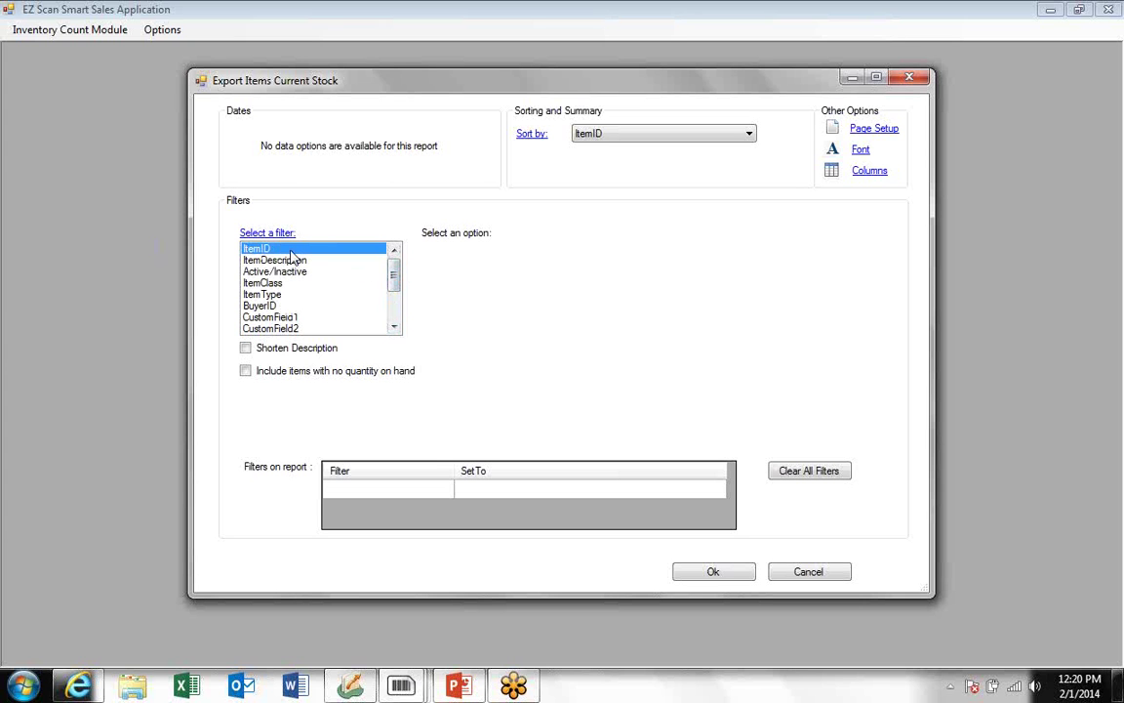
pyautogui.click(263, 248)
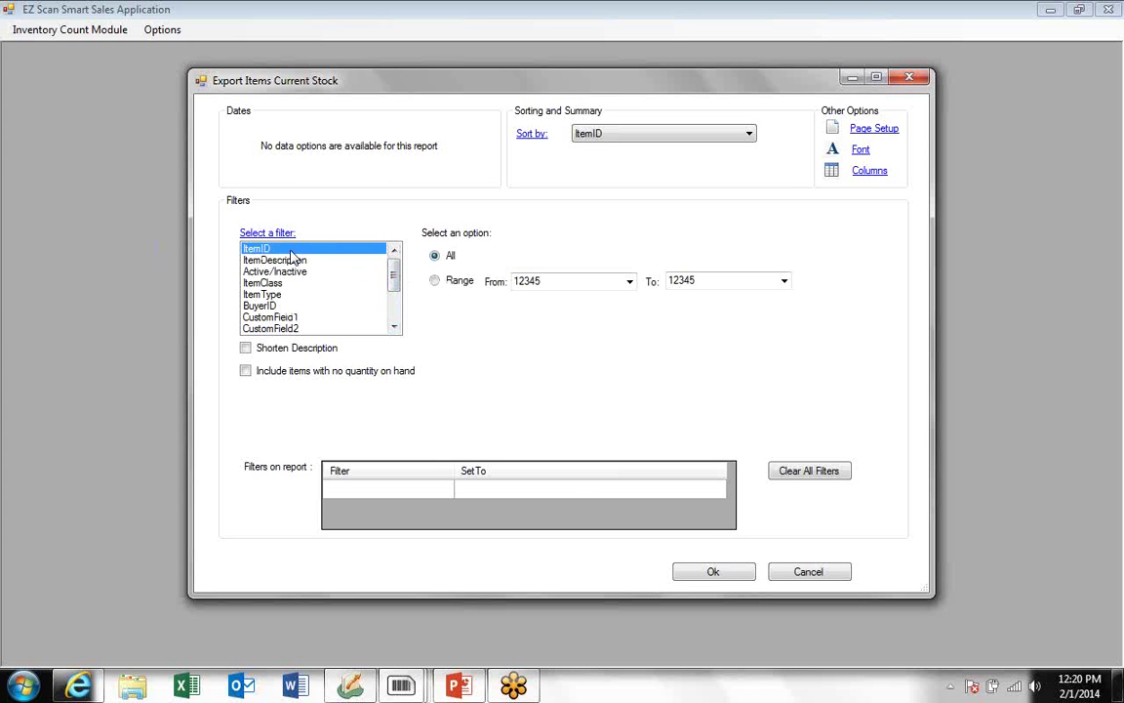
pyautogui.click(435, 281)
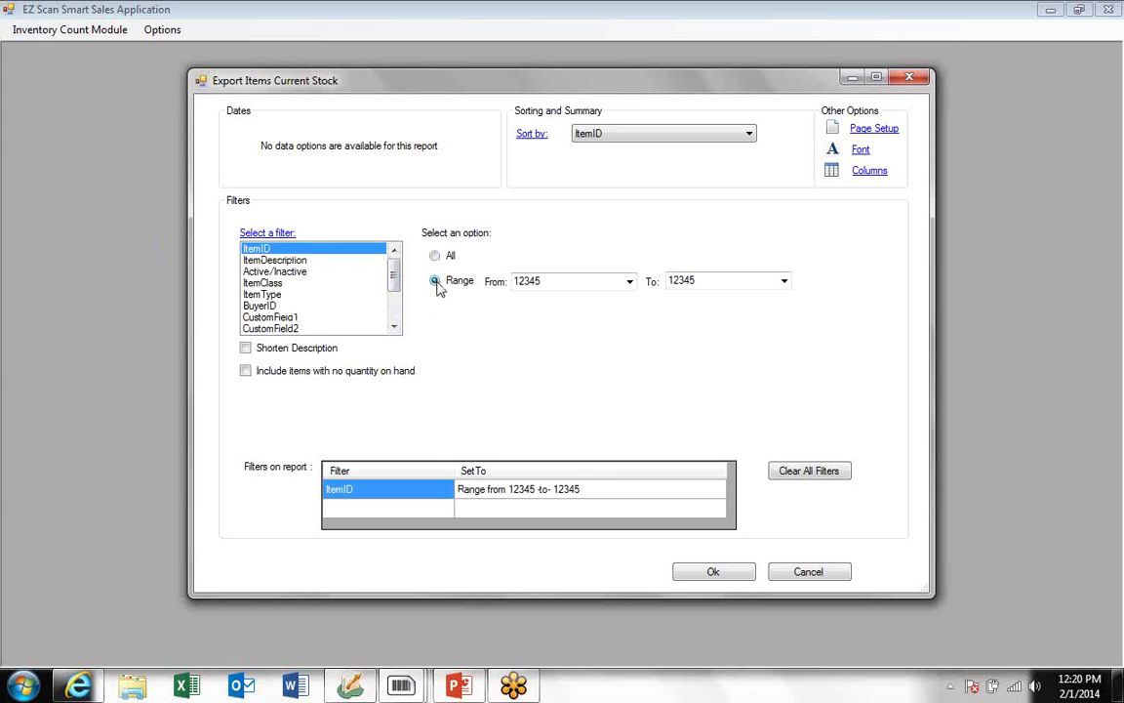
pyautogui.click(630, 281)
pyautogui.click(574, 332)
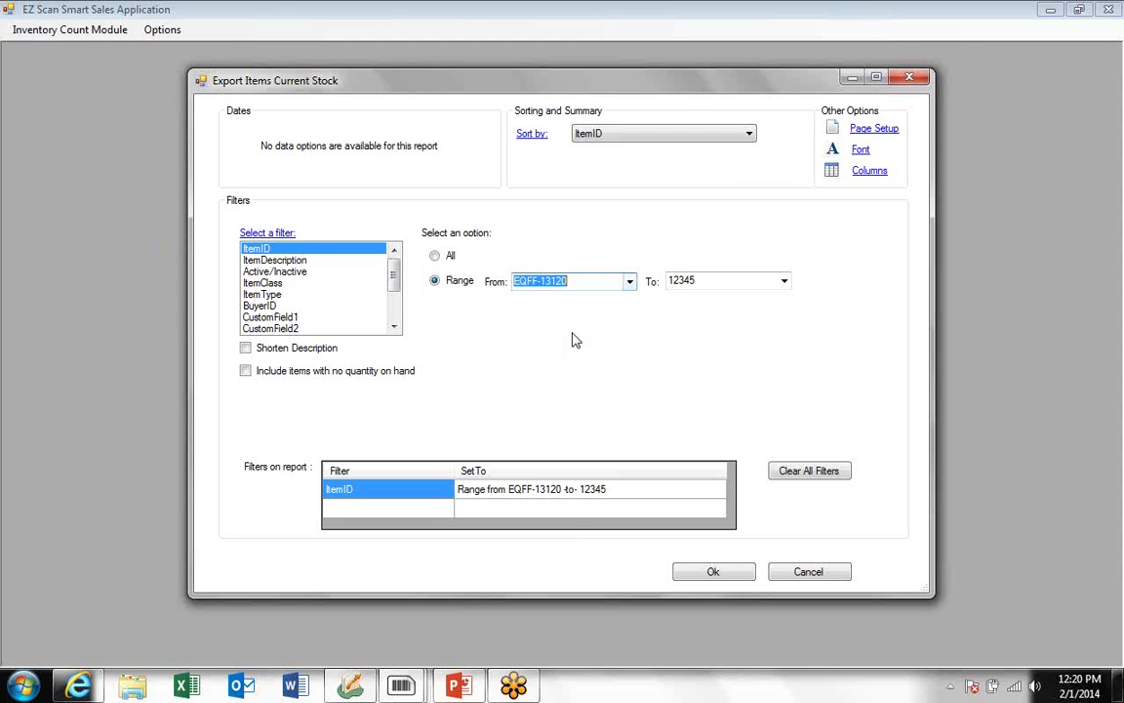
pyautogui.click(784, 281)
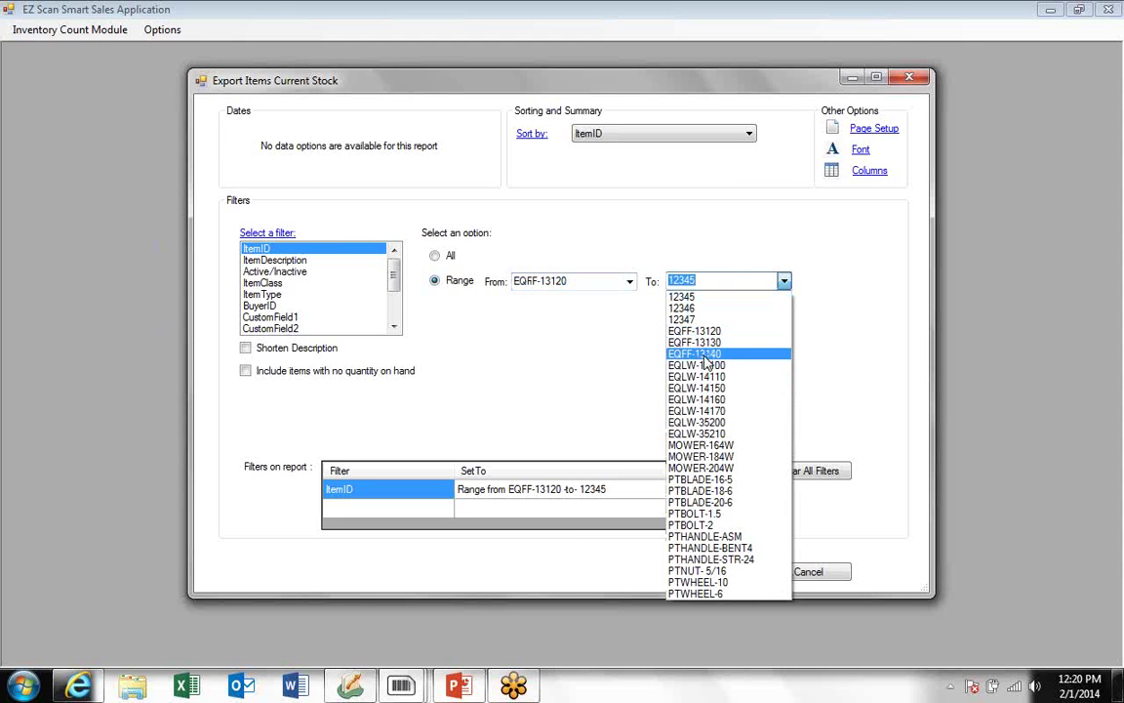
pyautogui.click(703, 356)
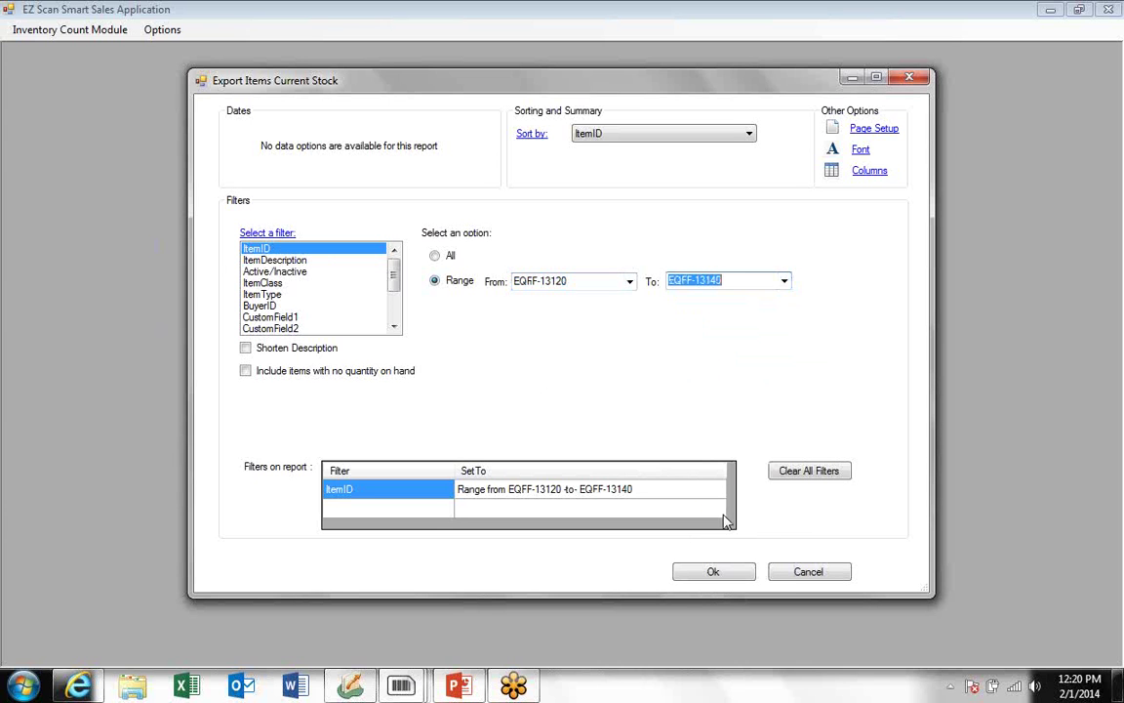
pyautogui.click(712, 575)
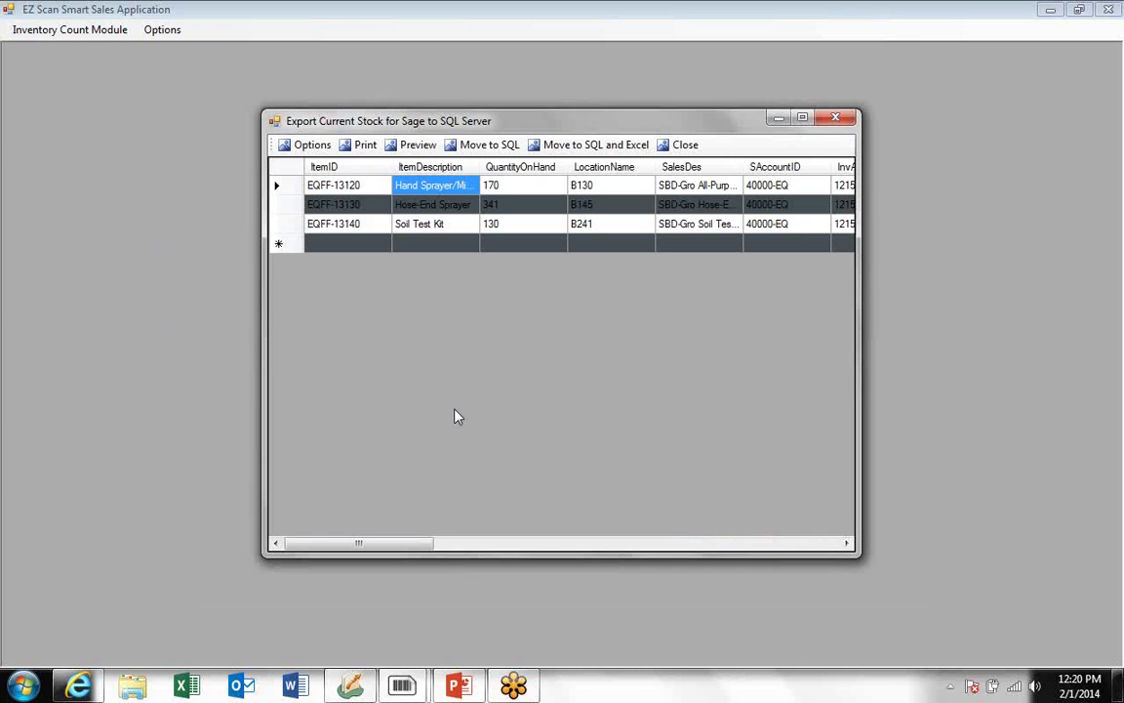
# Step: Widen the export window and move the stock to SQL and Excel, saving it as "EZ Scan Inventory Counting Process - Excel Testing - 2014-02-01 7"
pyautogui.moveTo(263, 359); pyautogui.dragTo(46, 346)
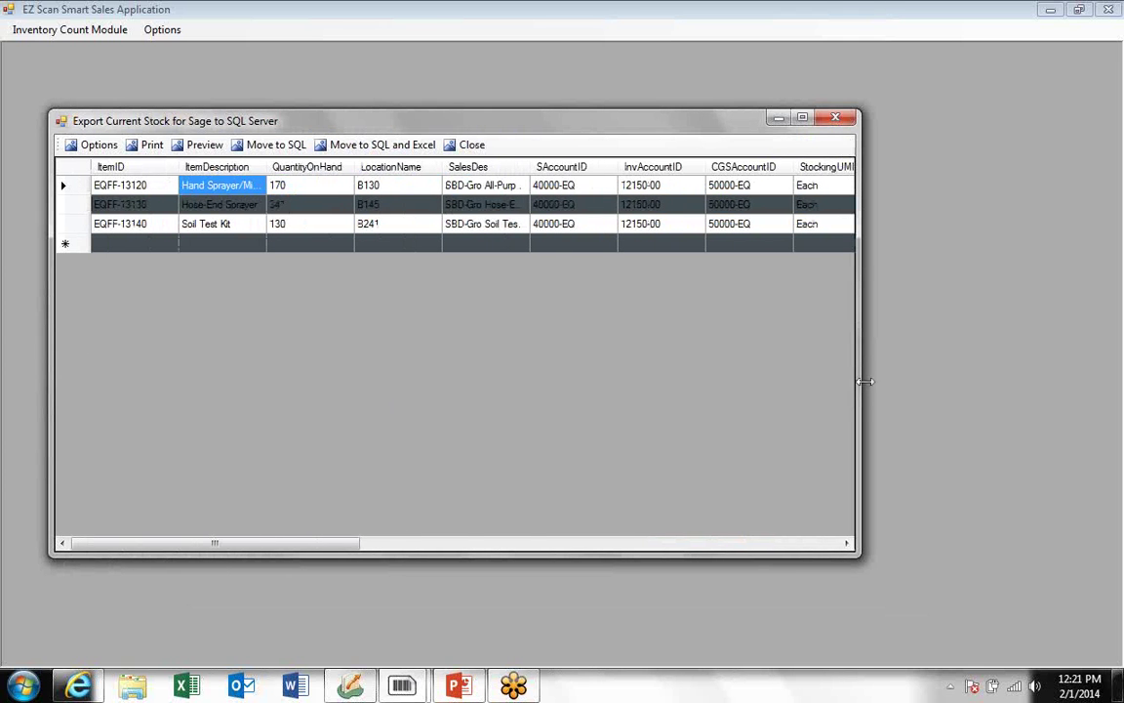
pyautogui.moveTo(862, 384); pyautogui.dragTo(1061, 379)
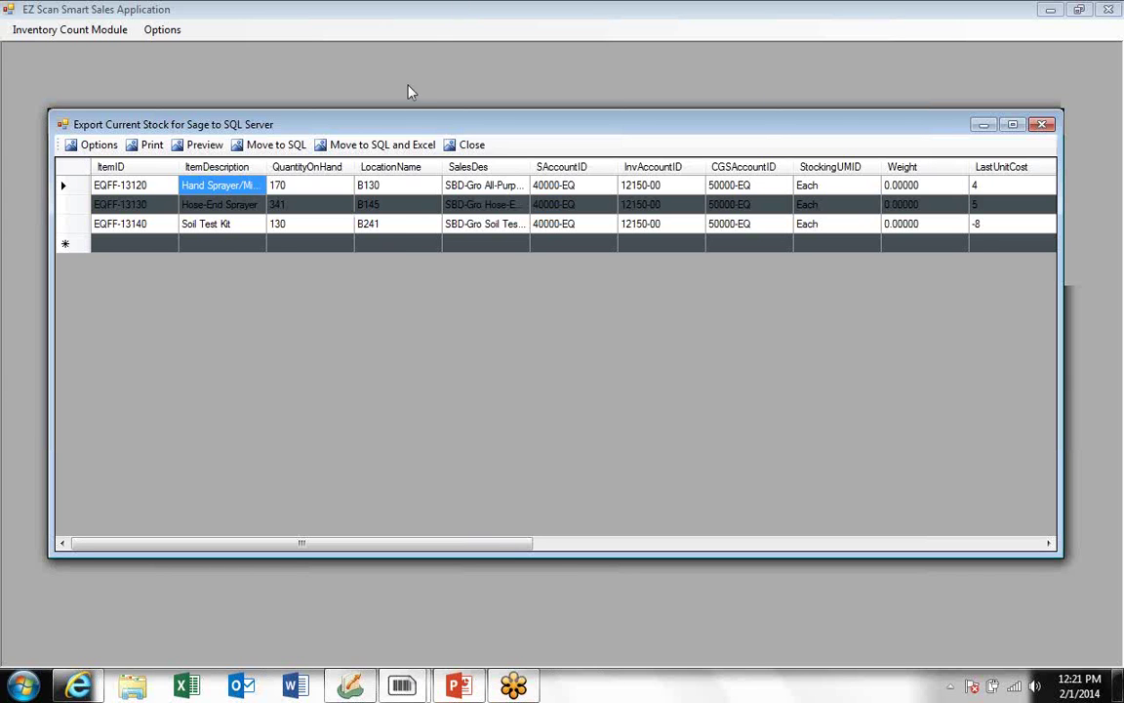
pyautogui.click(372, 144)
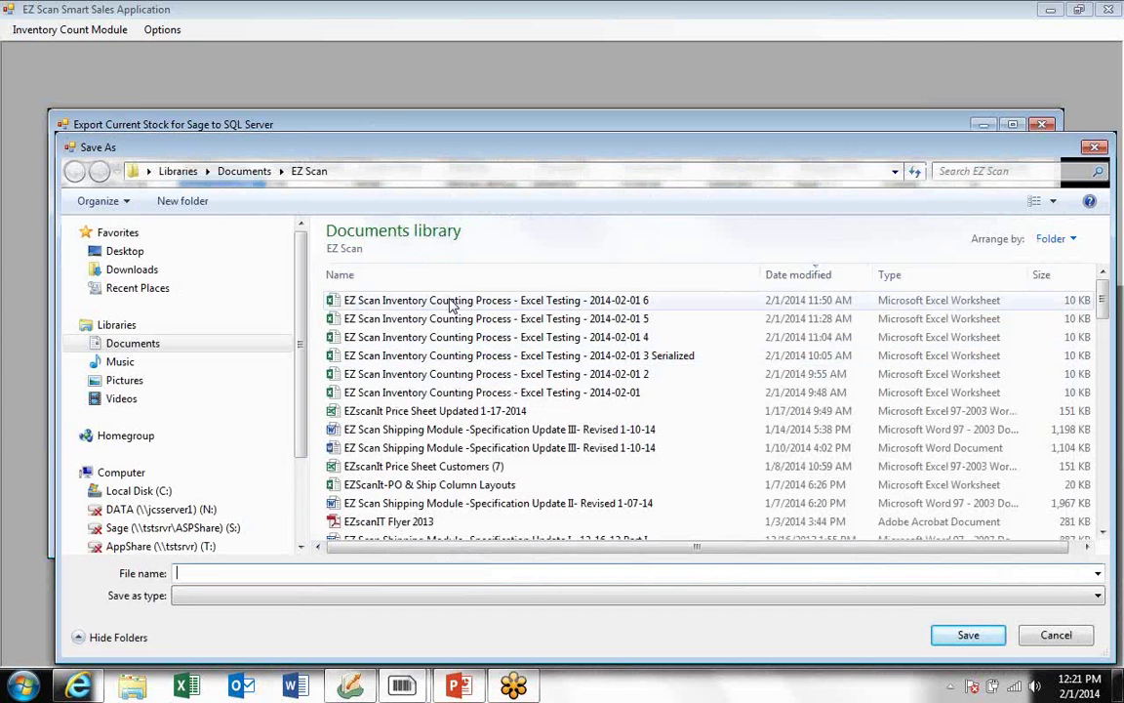
pyautogui.click(452, 307)
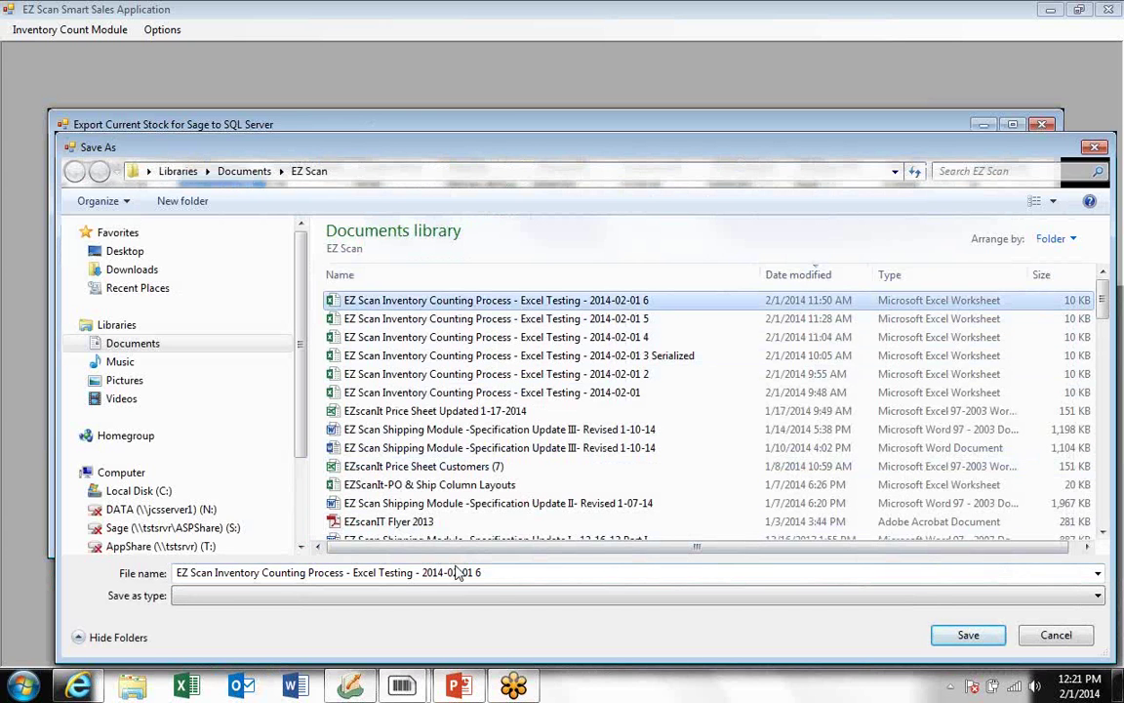
pyautogui.click(493, 573)
pyautogui.click(500, 572)
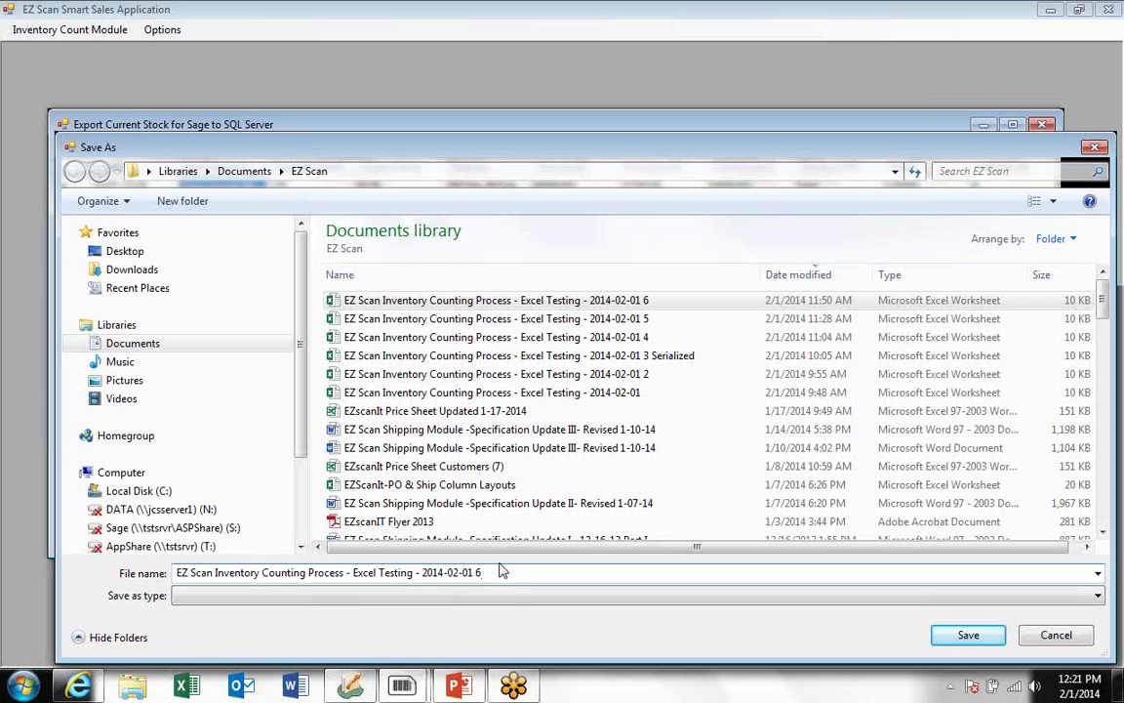
pyautogui.press('BackSpace')
pyautogui.press('BackSpace')
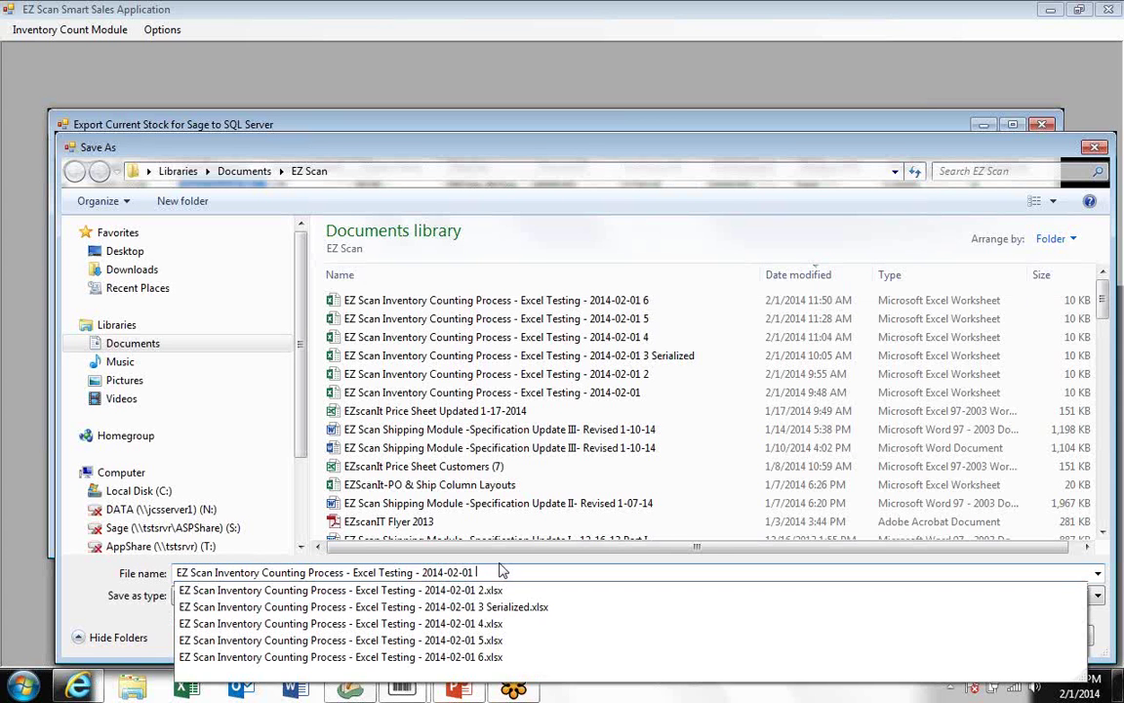
pyautogui.write('7')
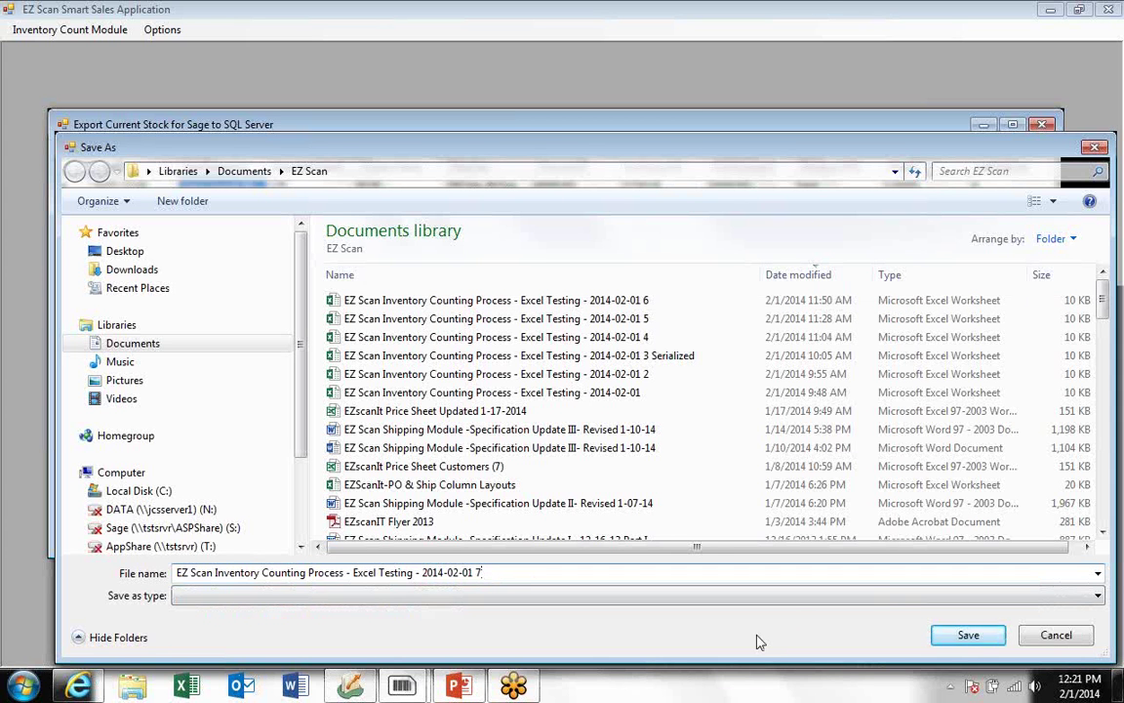
pyautogui.click(966, 636)
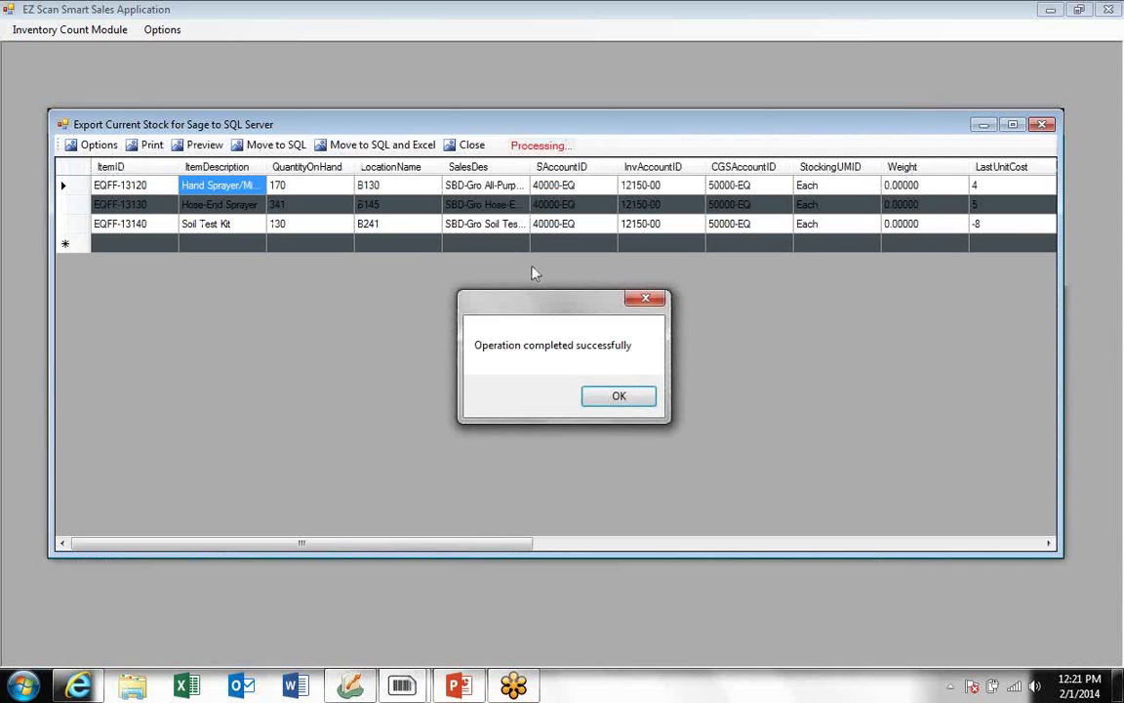
pyautogui.click(616, 400)
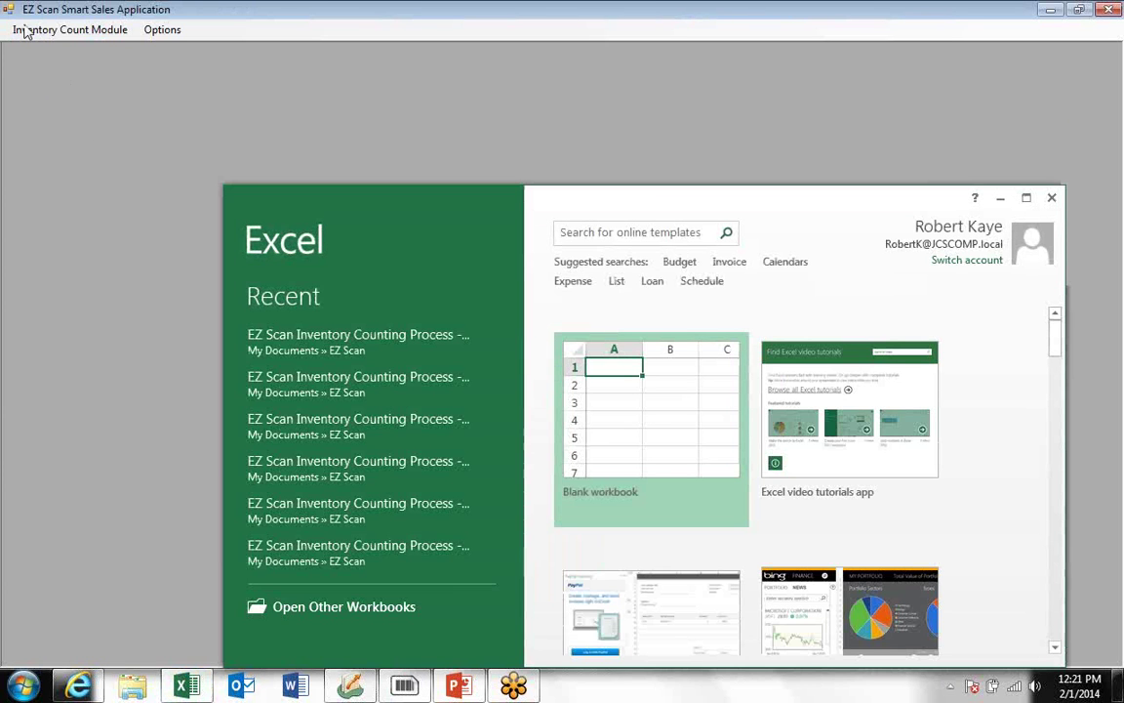
# Step: In Excel, open the workbook "EZ Scan Inventory Counting Process - Excel Testing - 2014-02-01 7" from the EZ Scan documents folder
pyautogui.click(321, 607)
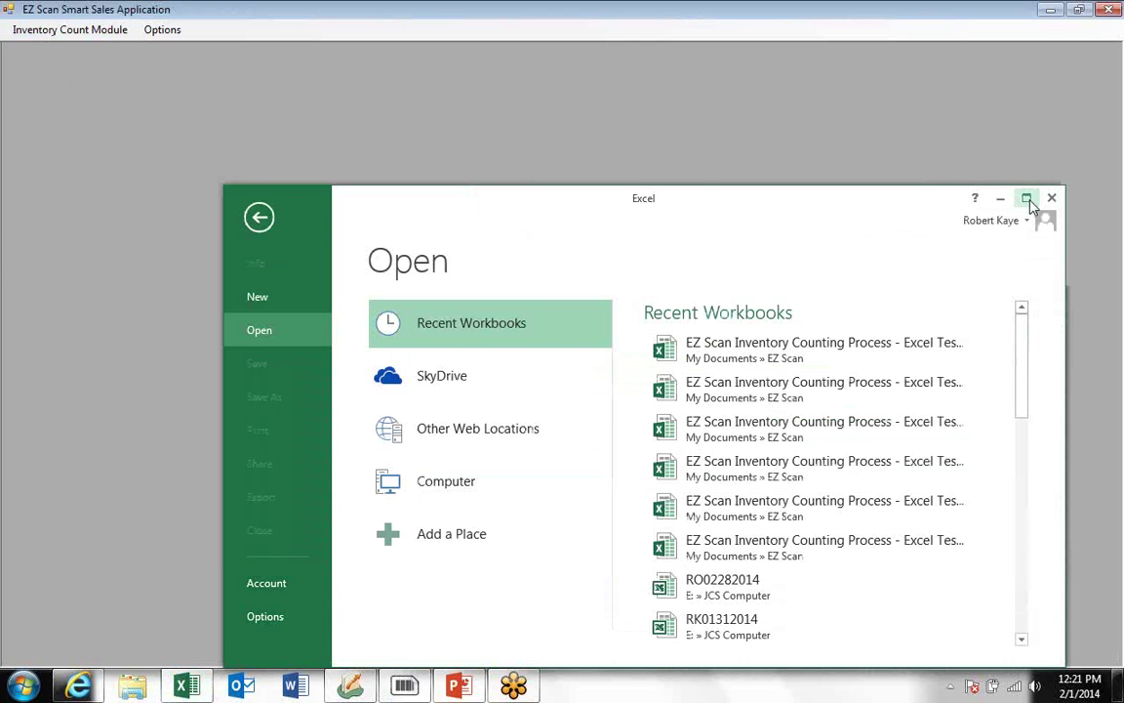
pyautogui.click(1028, 199)
pyautogui.click(222, 296)
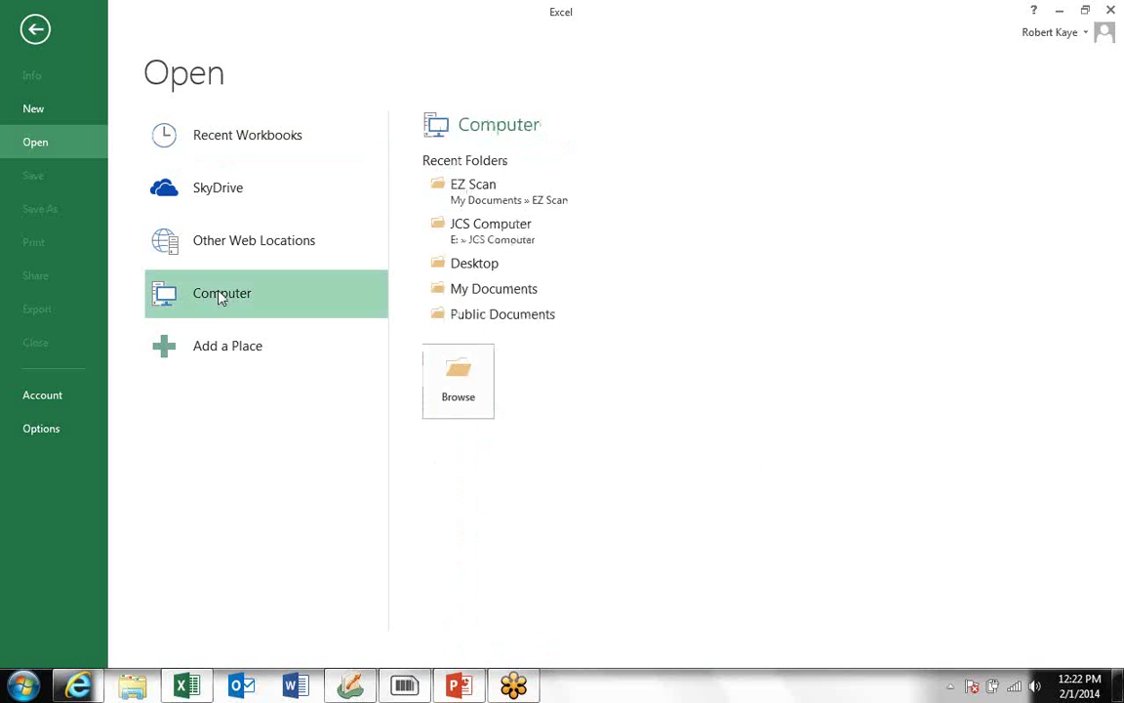
pyautogui.click(221, 296)
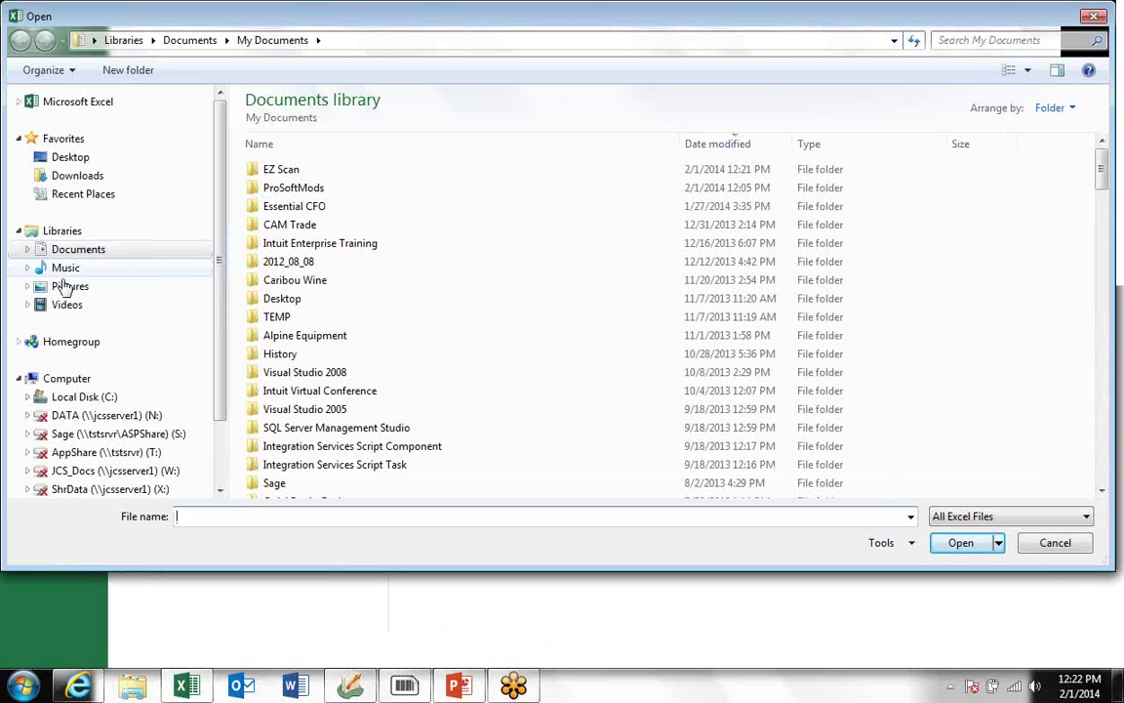
pyautogui.click(36, 269)
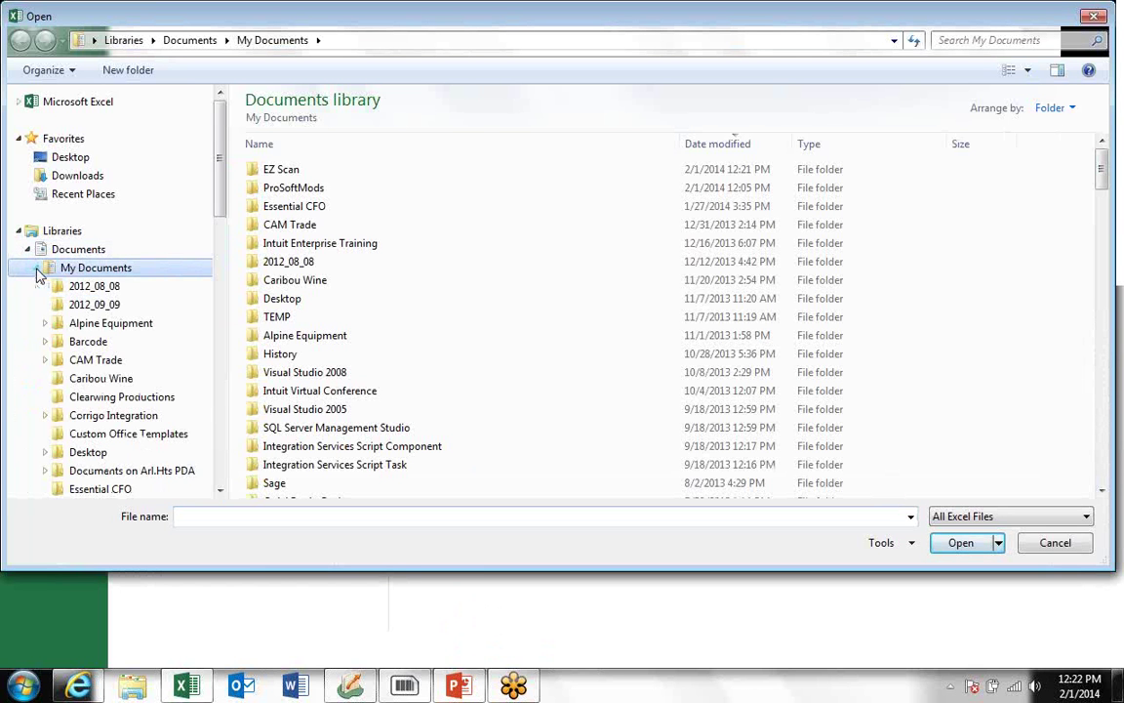
pyautogui.click(211, 453)
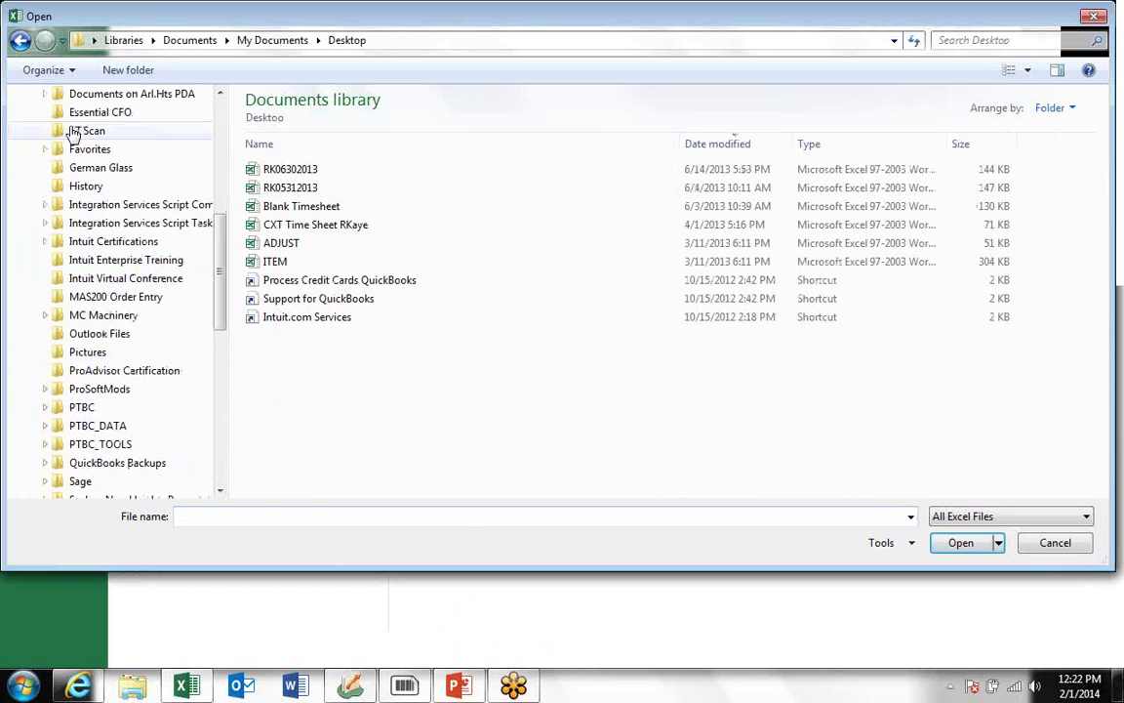
pyautogui.click(78, 131)
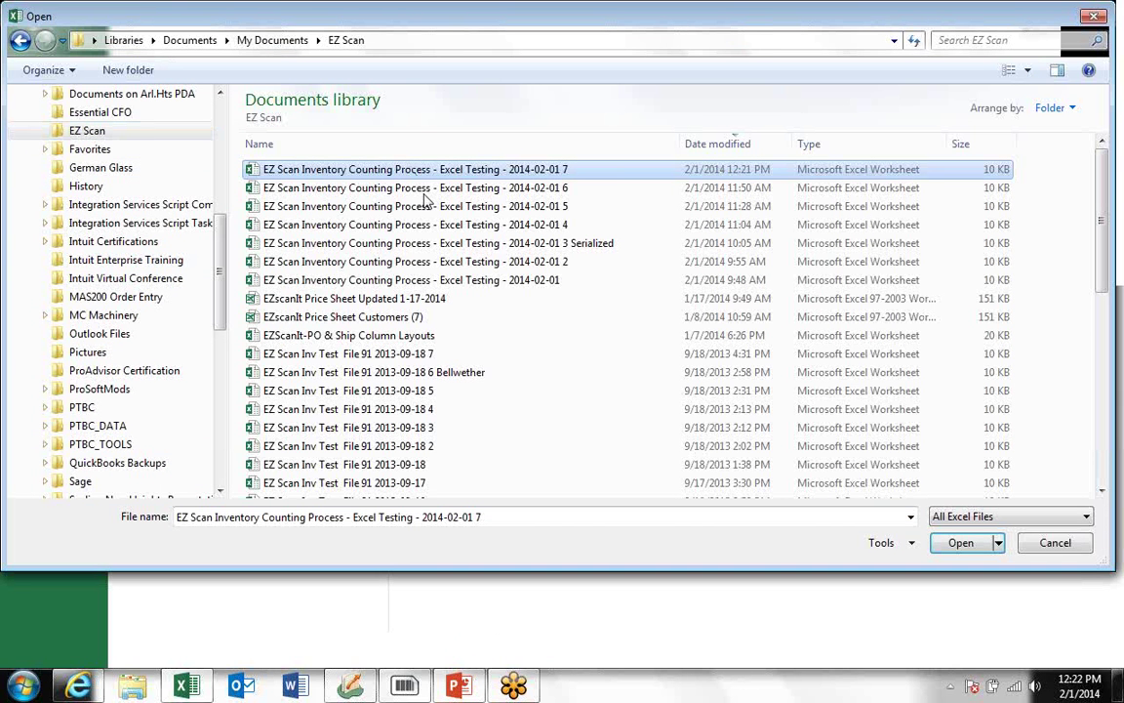
pyautogui.click(960, 546)
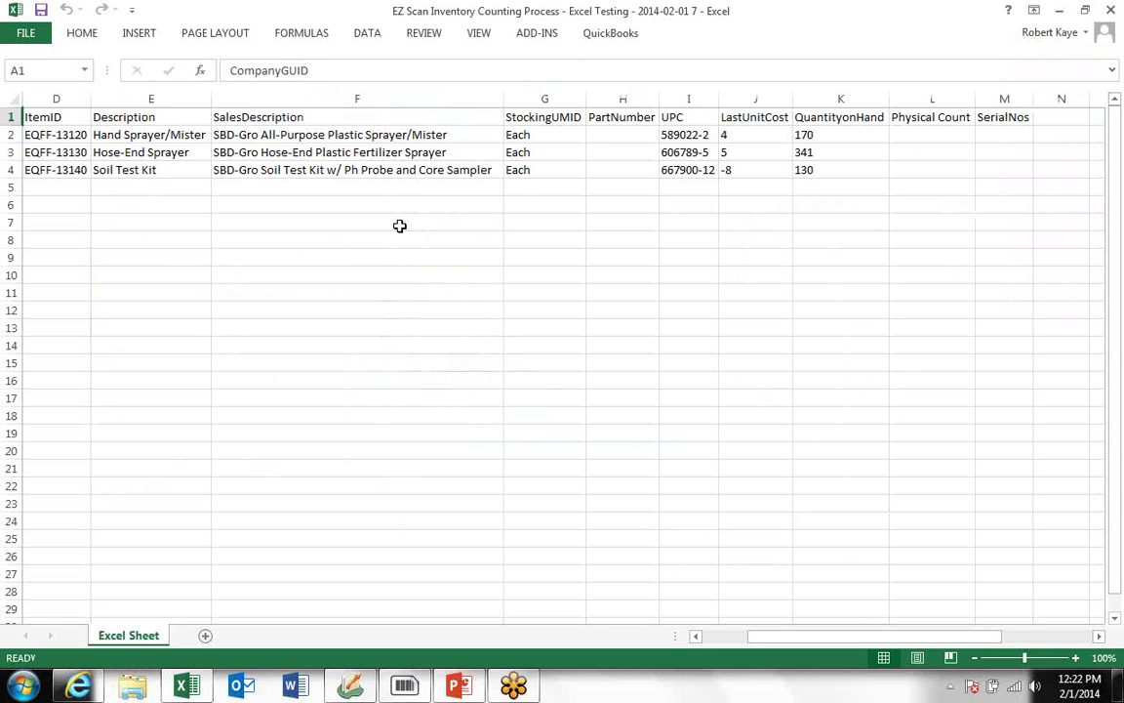
# Step: Enter 170 as the physical count for item EQFF-13120, after reviewing the quantity-on-hand values
pyautogui.click(933, 134)
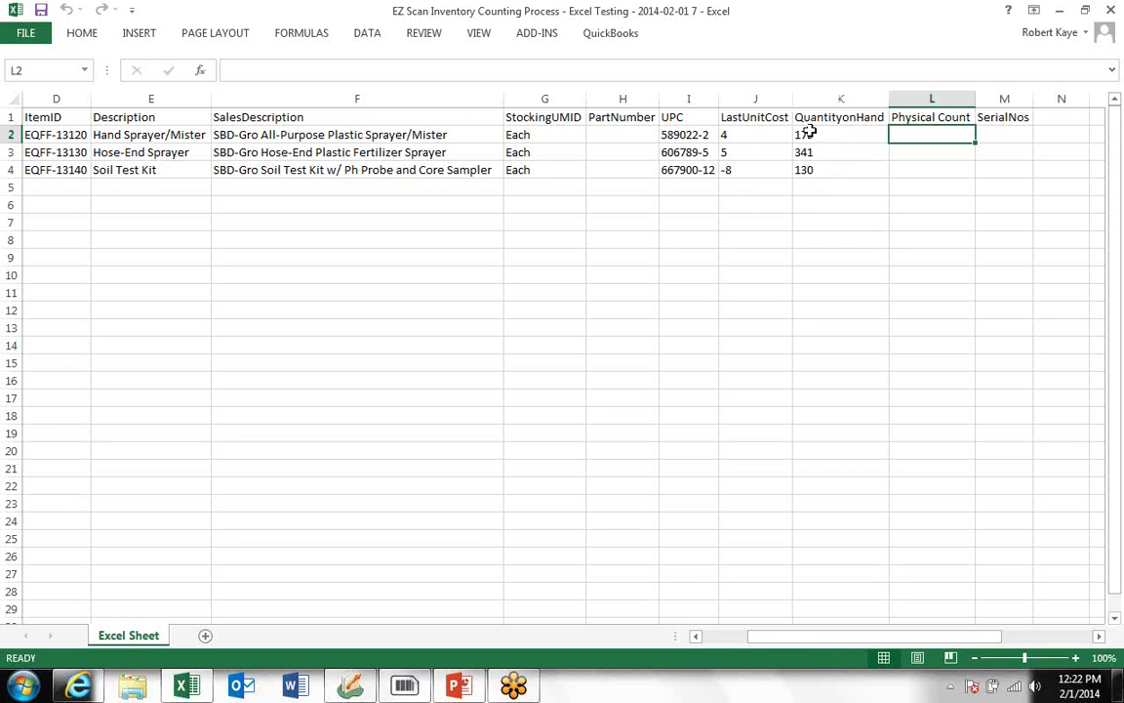
pyautogui.moveTo(809, 133); pyautogui.dragTo(821, 168)
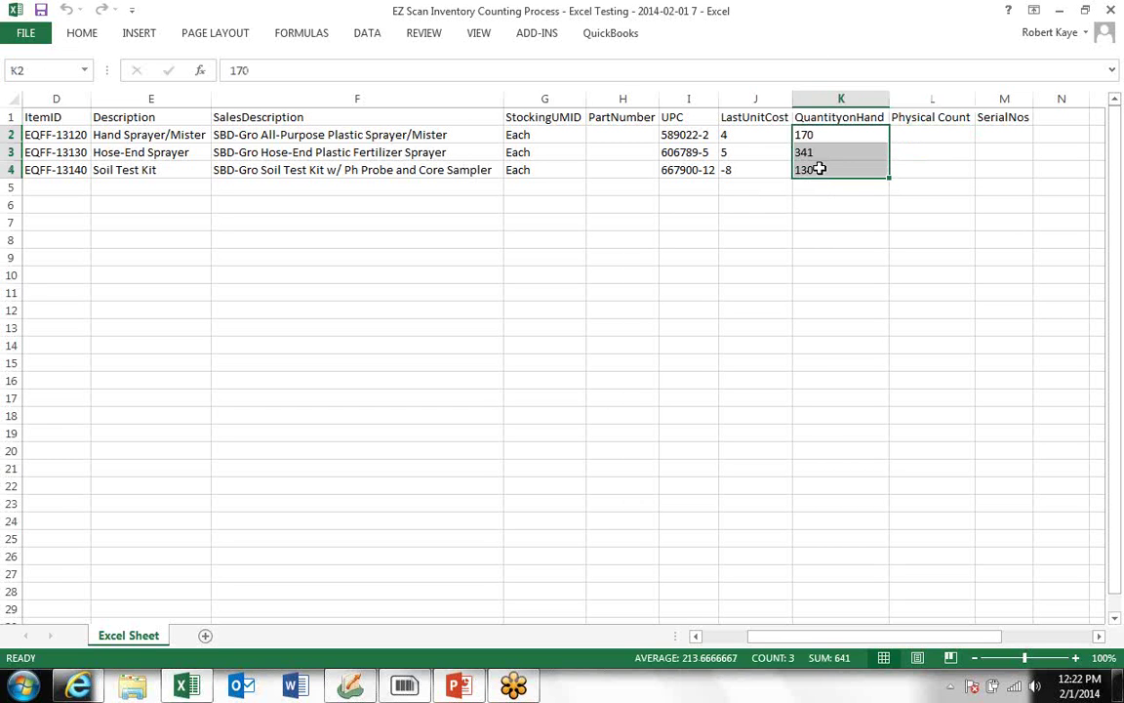
pyautogui.click(933, 135)
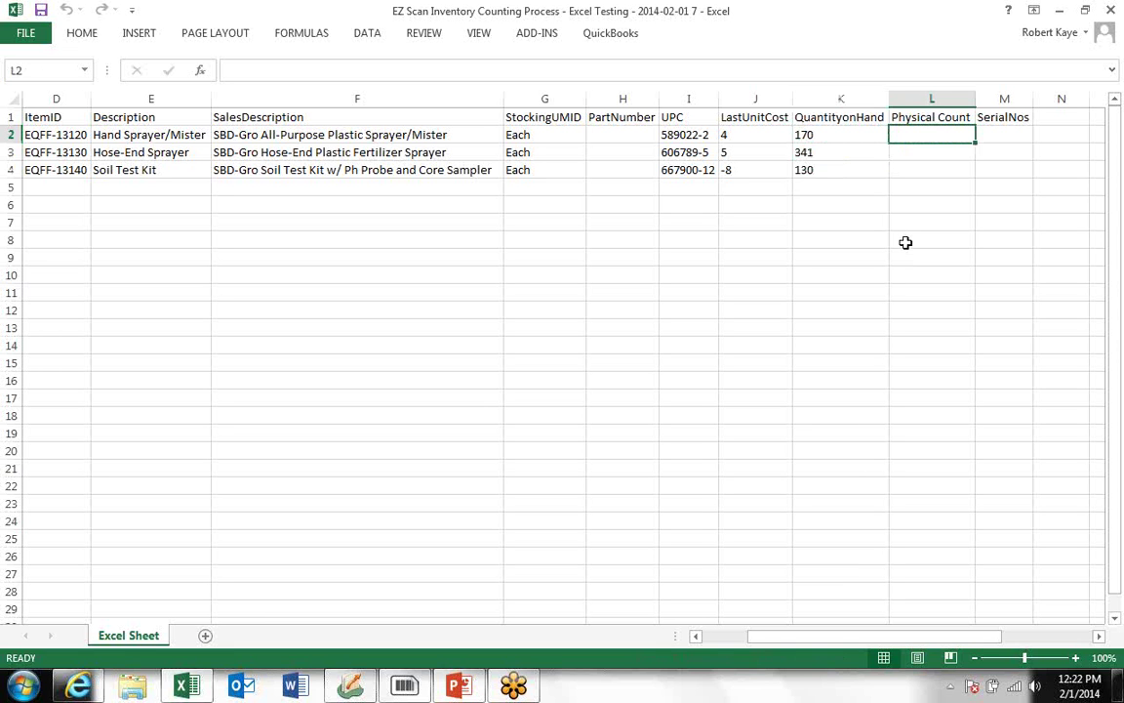
pyautogui.write('17')
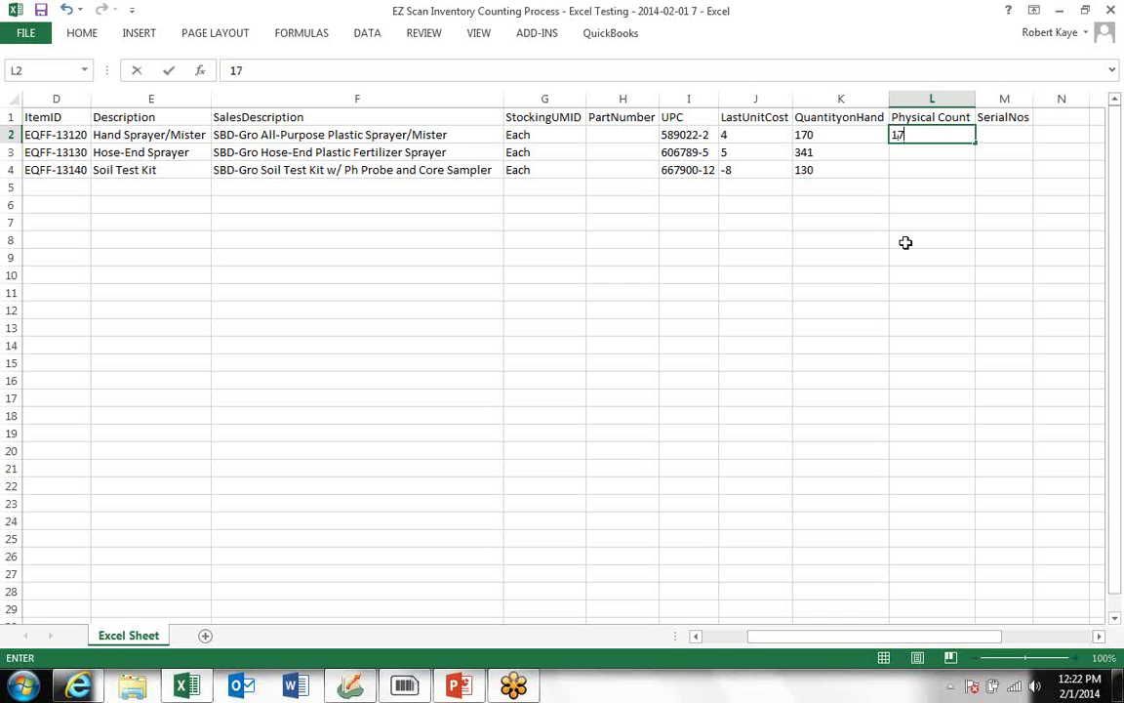
pyautogui.write('0')
pyautogui.press('Return')
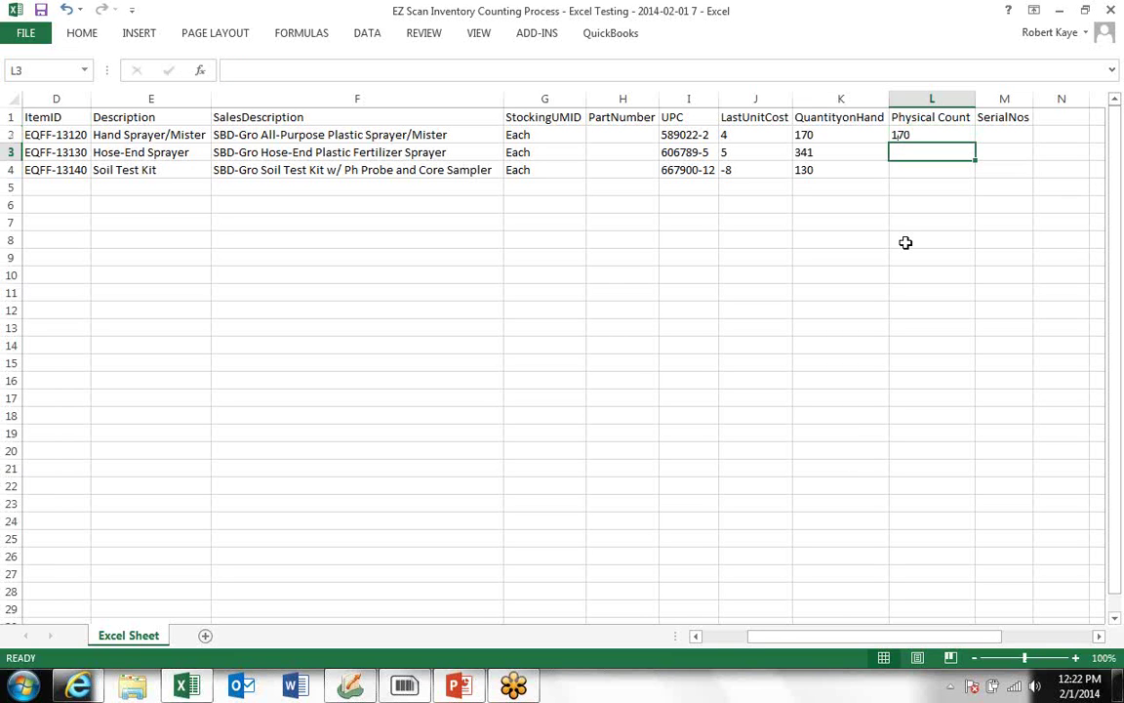
# Step: Enter the physical counts 342 for item EQFF-13130 and 25 for item EQFF-13140
pyautogui.write('342')
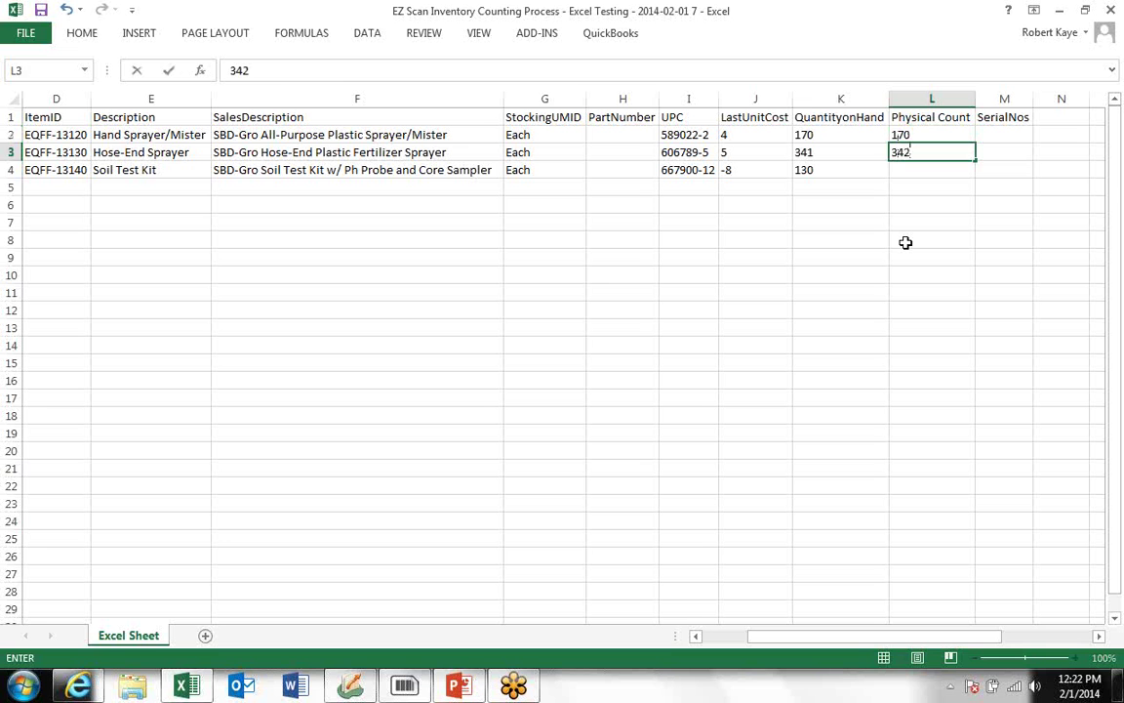
pyautogui.press('Return')
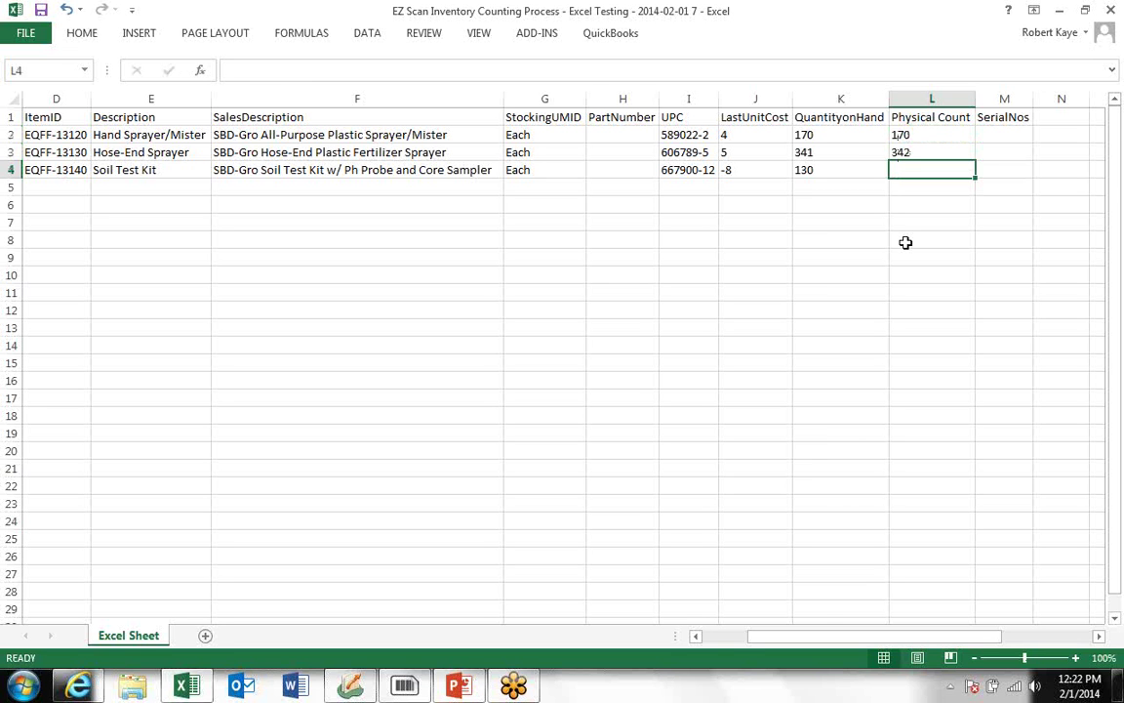
pyautogui.write('2')
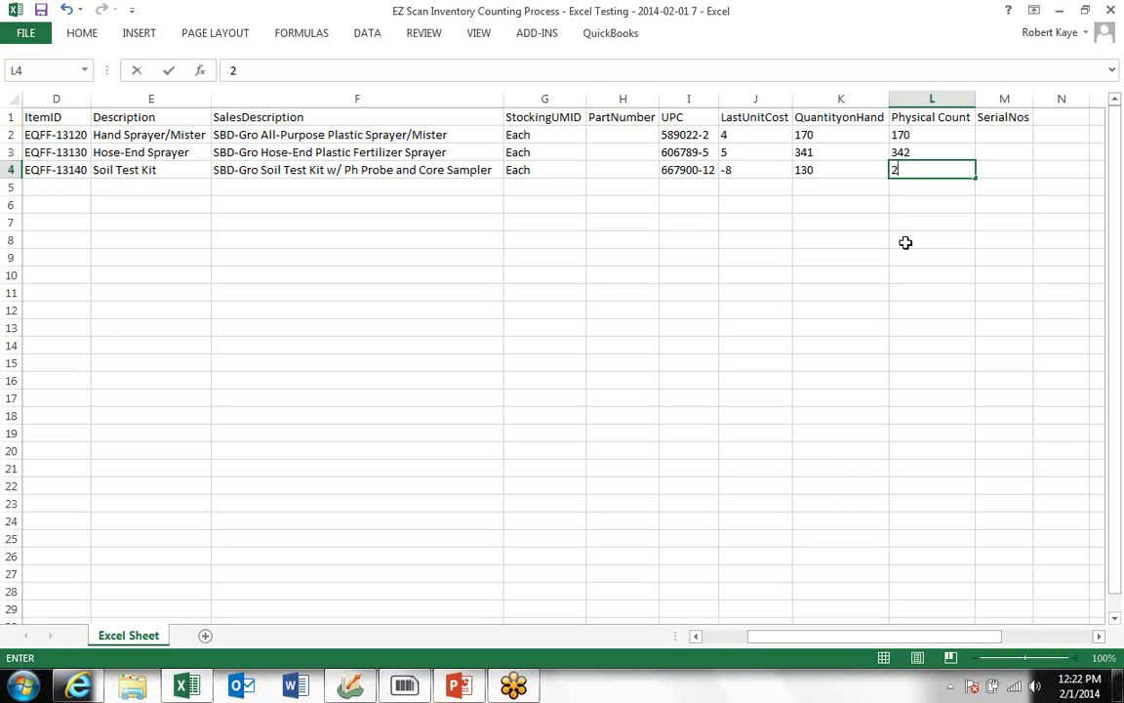
pyautogui.write('5')
pyautogui.press('Left')
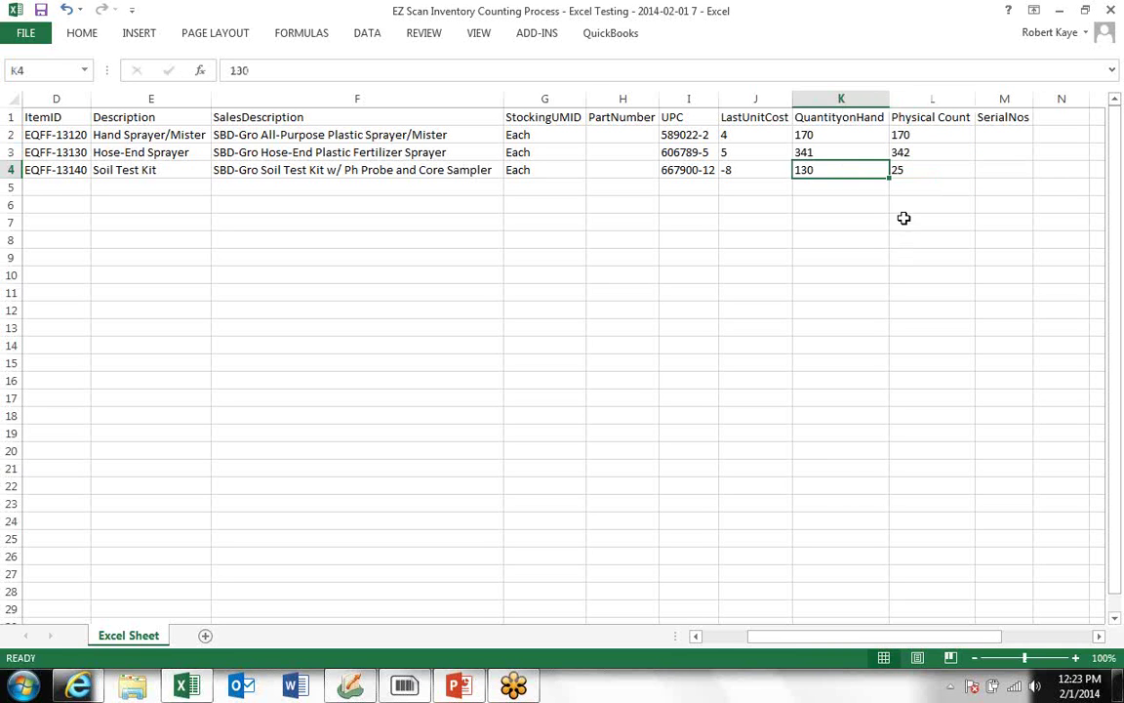
pyautogui.click(892, 205)
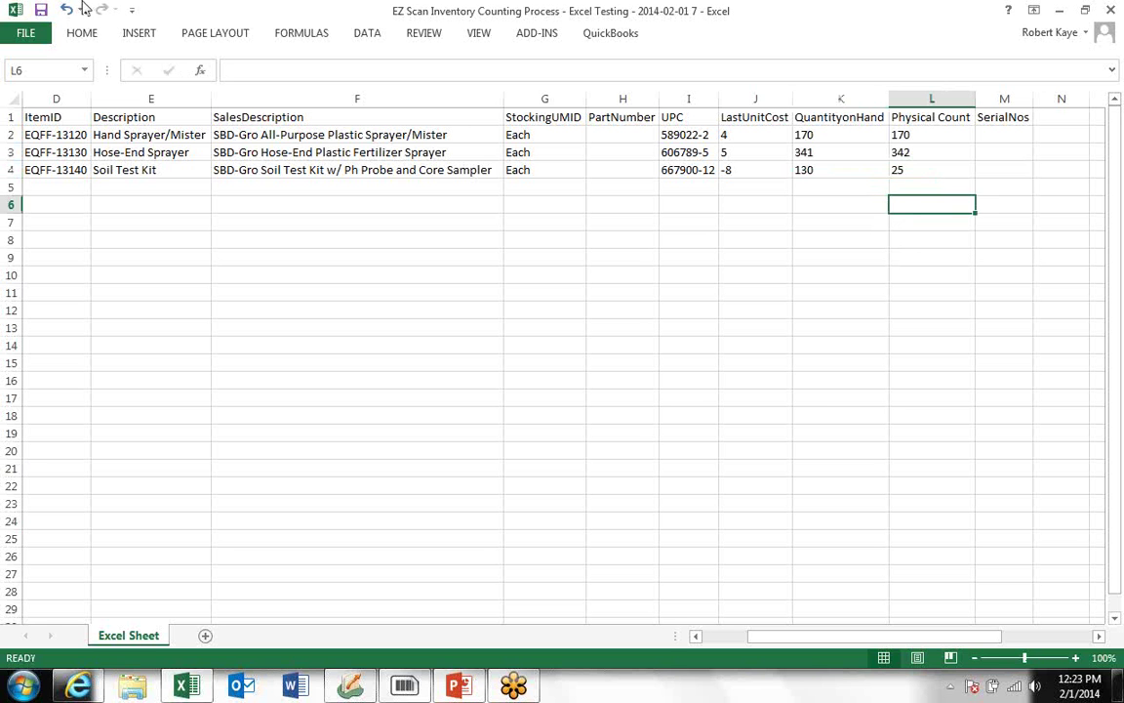
# Step: Save the count workbook, and in EZ Scan upload the Excel file "EZ Scan Inventory Counting Process - Excel Testing - 2014-02-01 7"
pyautogui.click(20, 37)
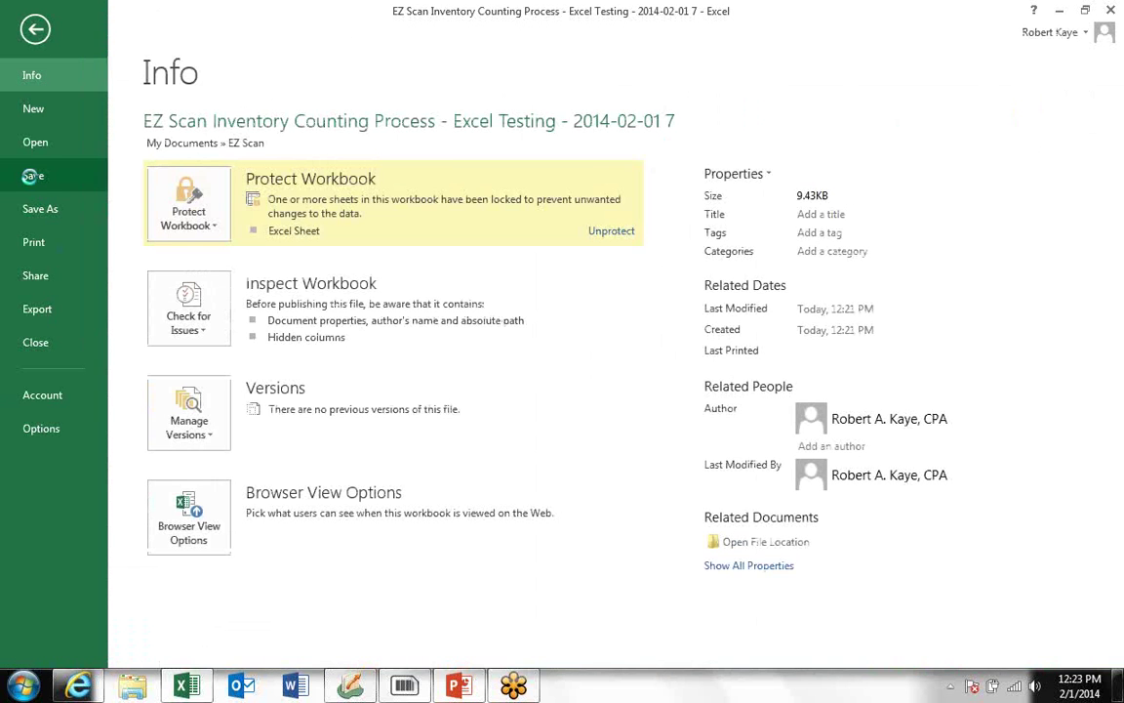
pyautogui.click(37, 175)
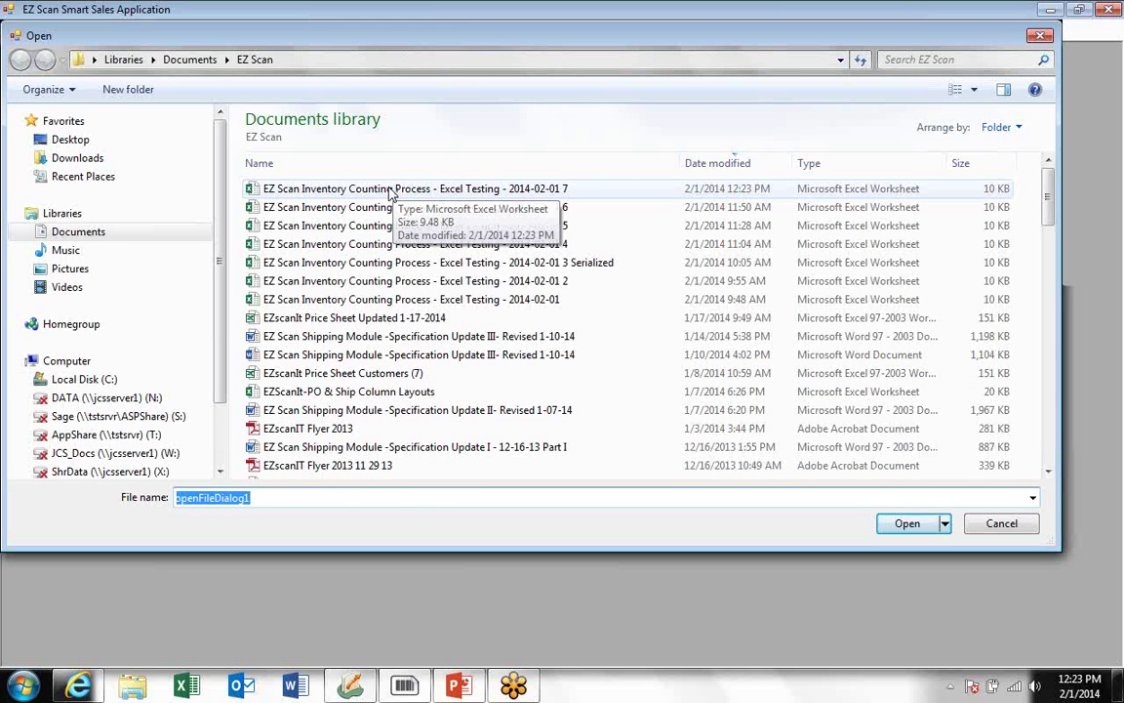
pyautogui.click(390, 192)
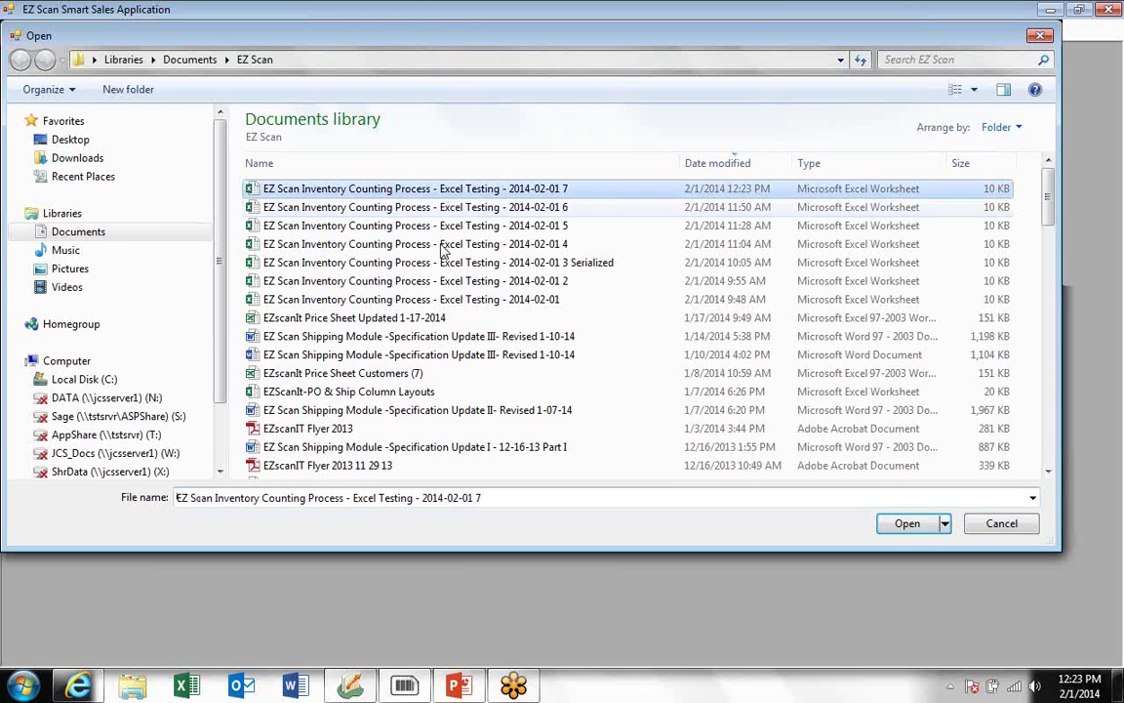
pyautogui.click(908, 524)
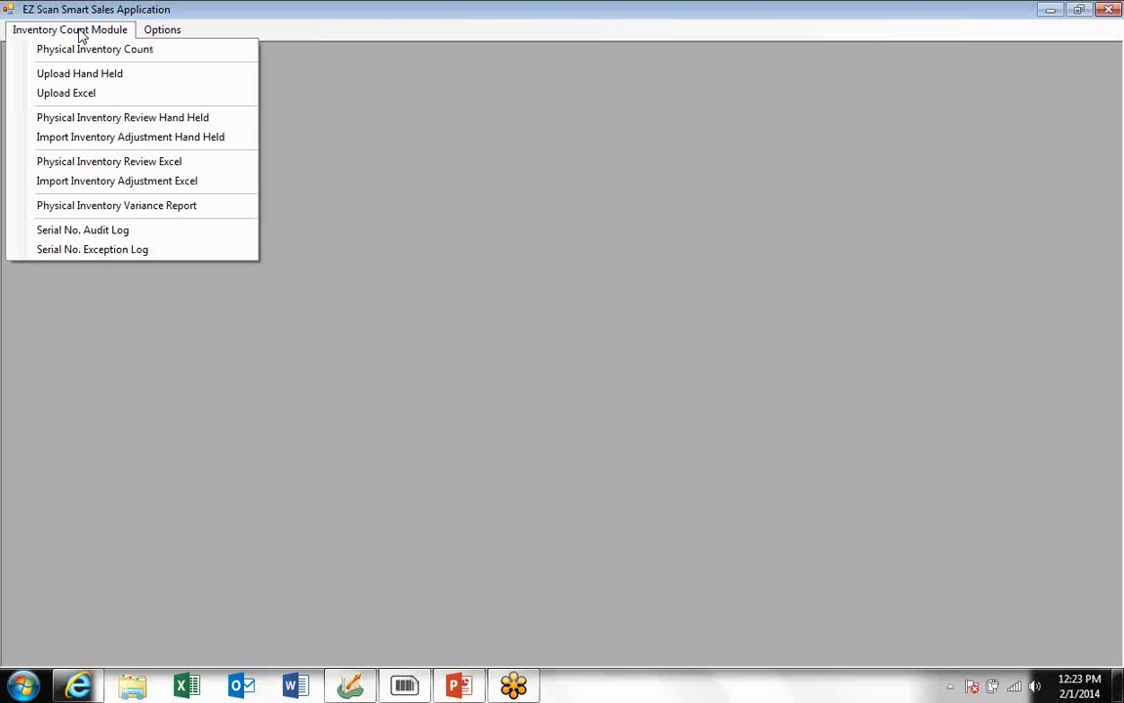
# Step: Review the uploaded Excel physical count in a widened window, checking item EQFF-13140's count, adjustment and on-hand quantities, and close the review
pyautogui.click(115, 163)
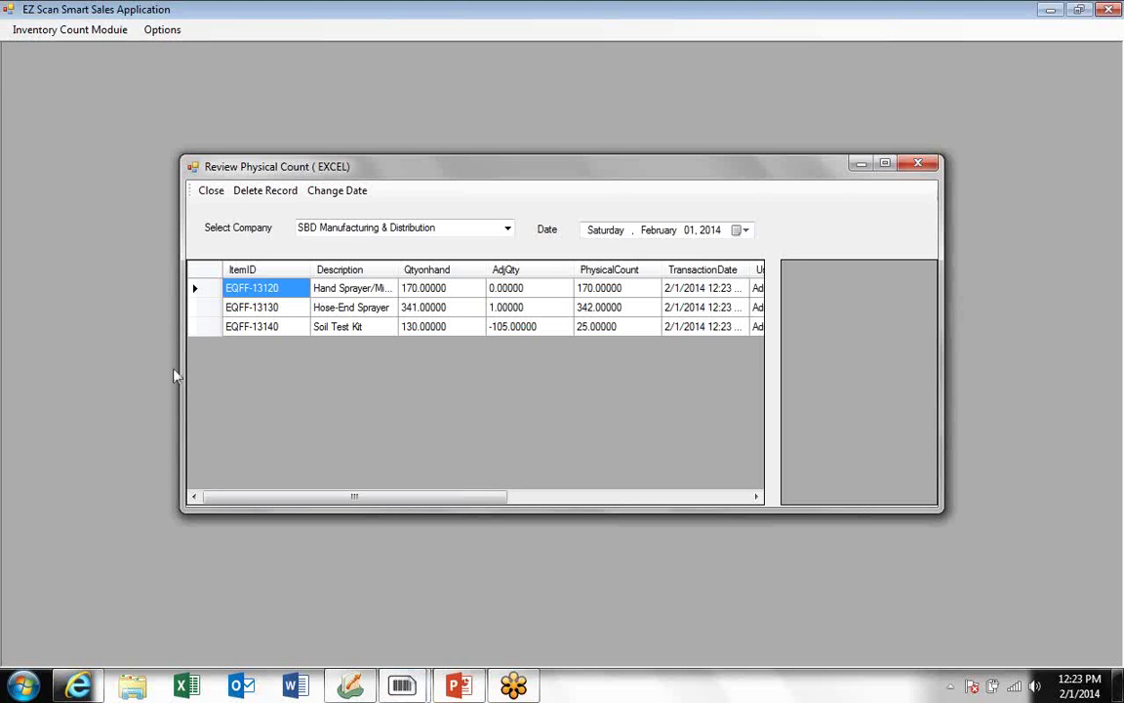
pyautogui.moveTo(180, 369); pyautogui.dragTo(27, 356)
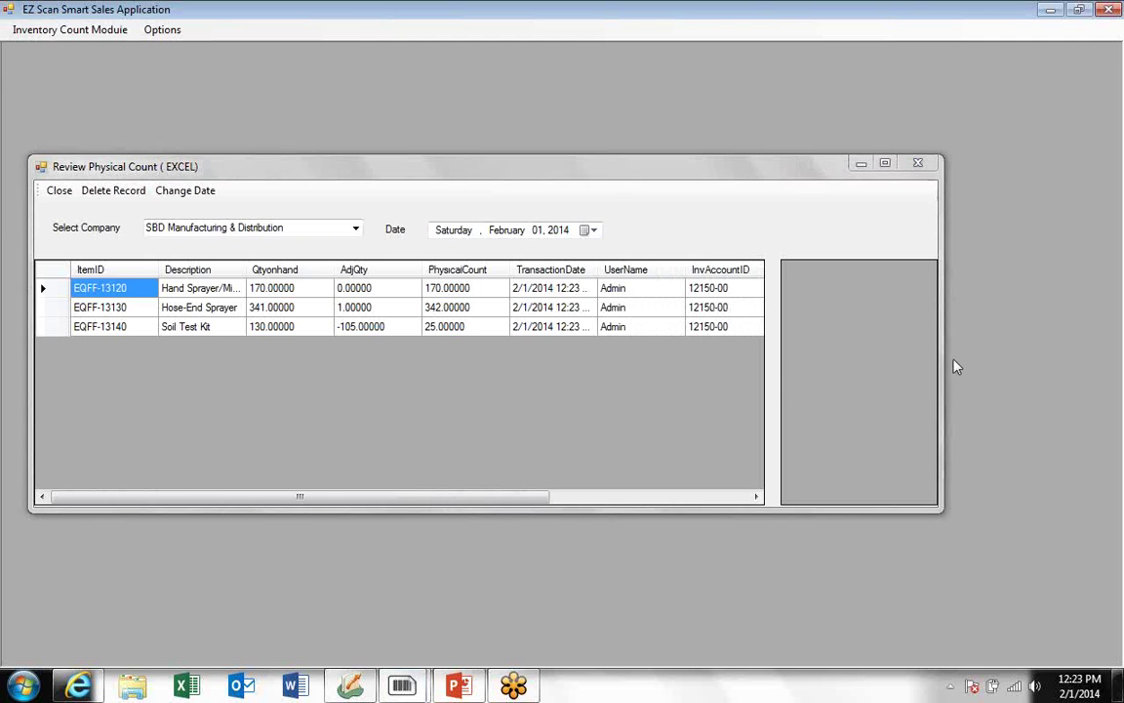
pyautogui.moveTo(943, 357); pyautogui.dragTo(1092, 354)
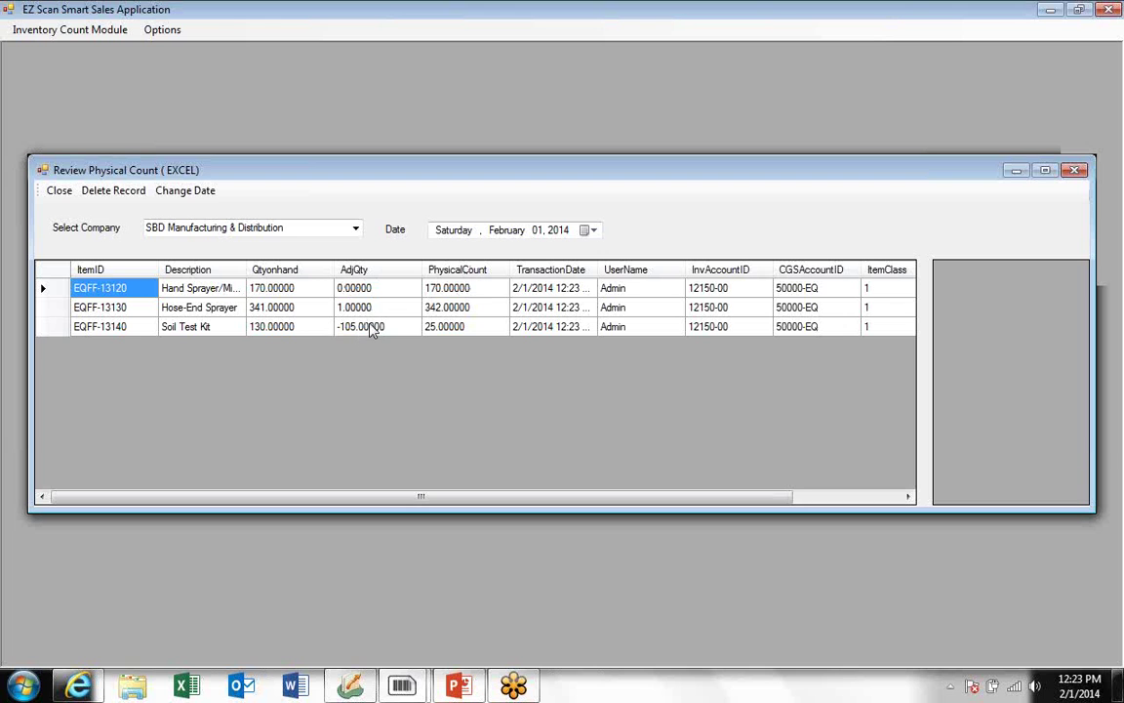
pyautogui.click(449, 330)
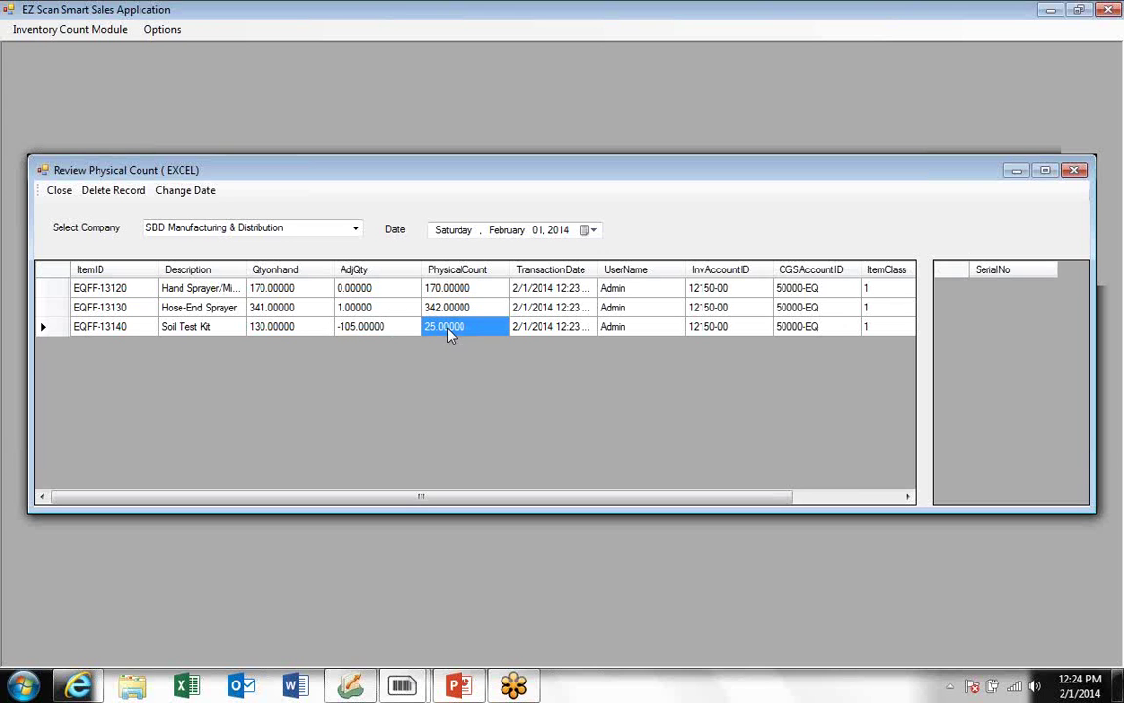
pyautogui.click(361, 332)
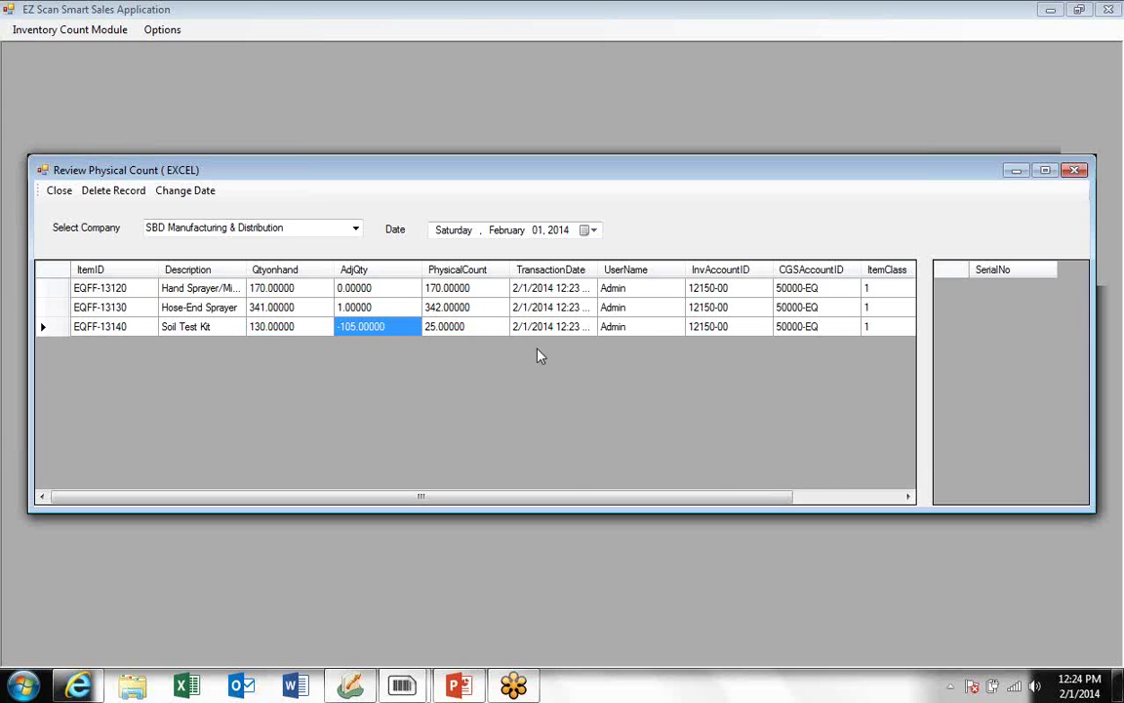
pyautogui.click(273, 329)
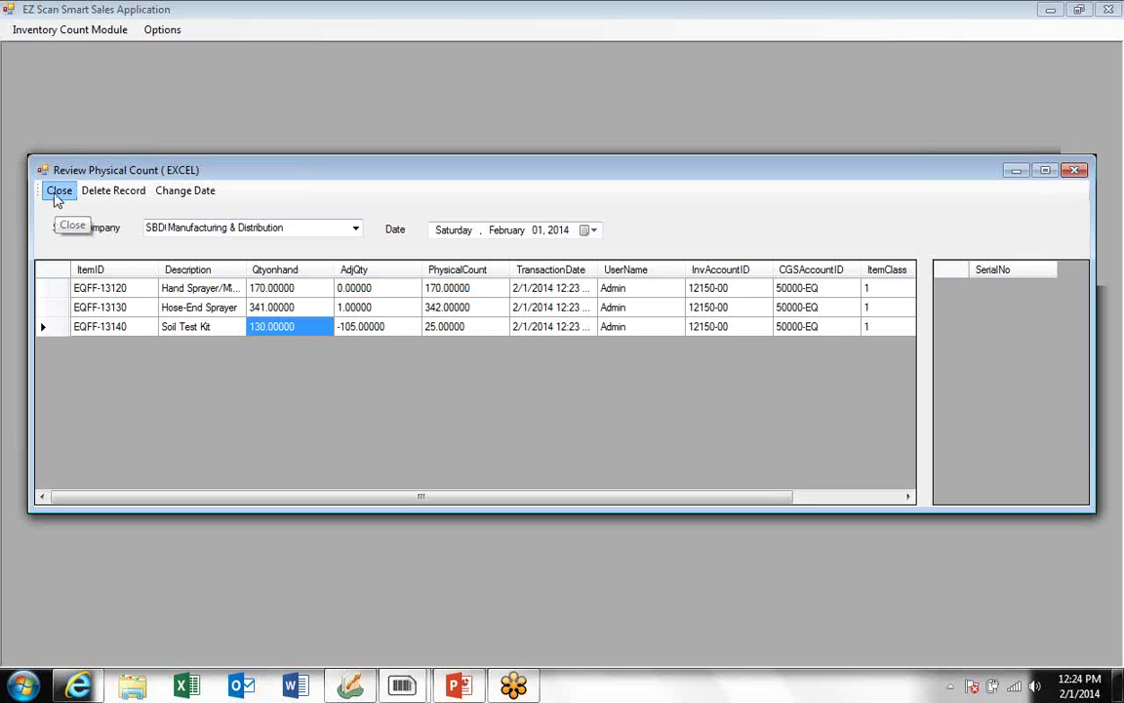
pyautogui.click(58, 192)
# Step: Import the Excel inventory adjustment for SBD Manufacturing & Distribution, accepting the warning about the prior review and backup
pyautogui.click(58, 29)
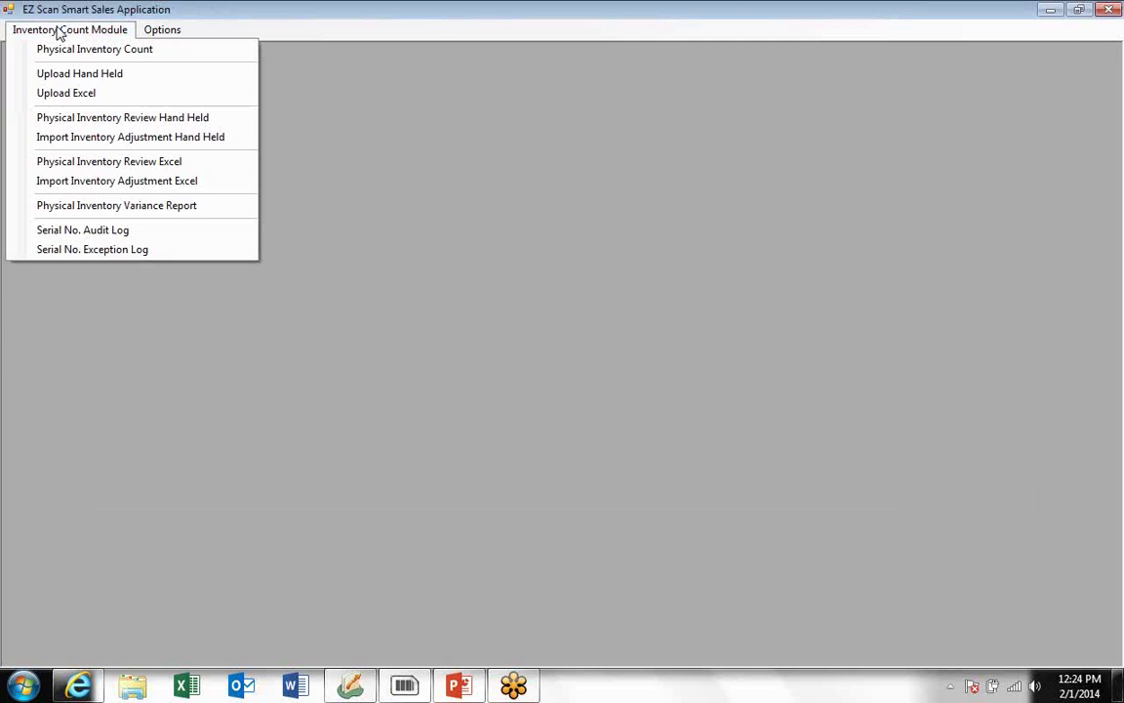
pyautogui.click(94, 182)
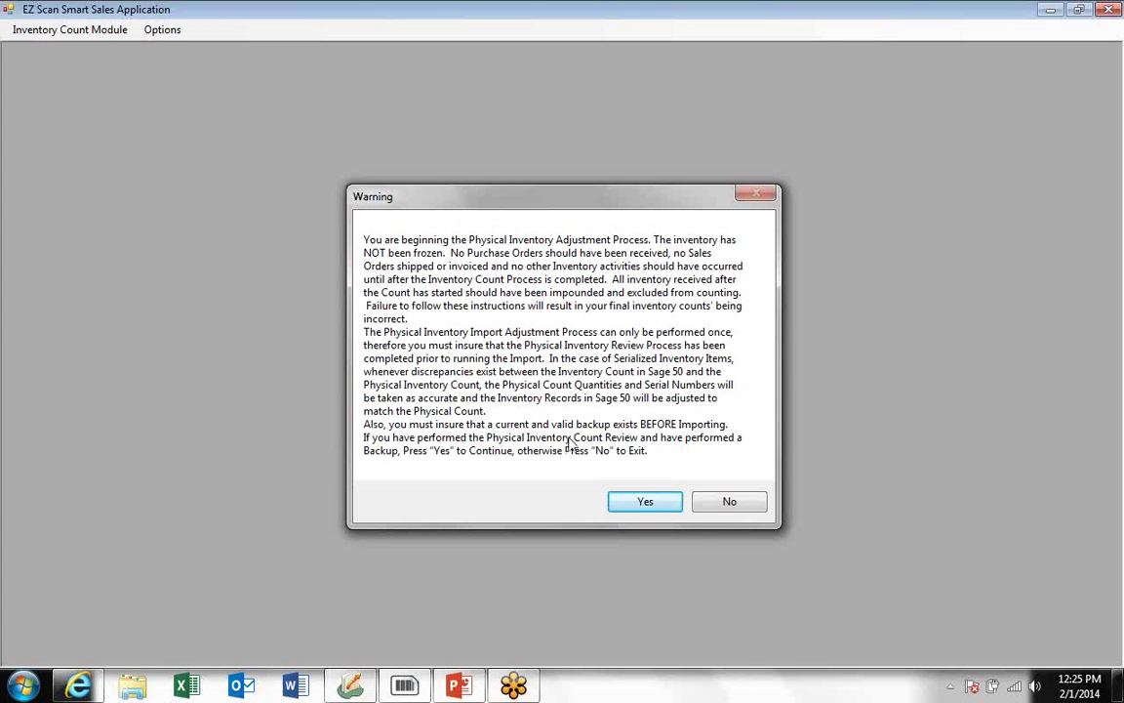
pyautogui.click(643, 504)
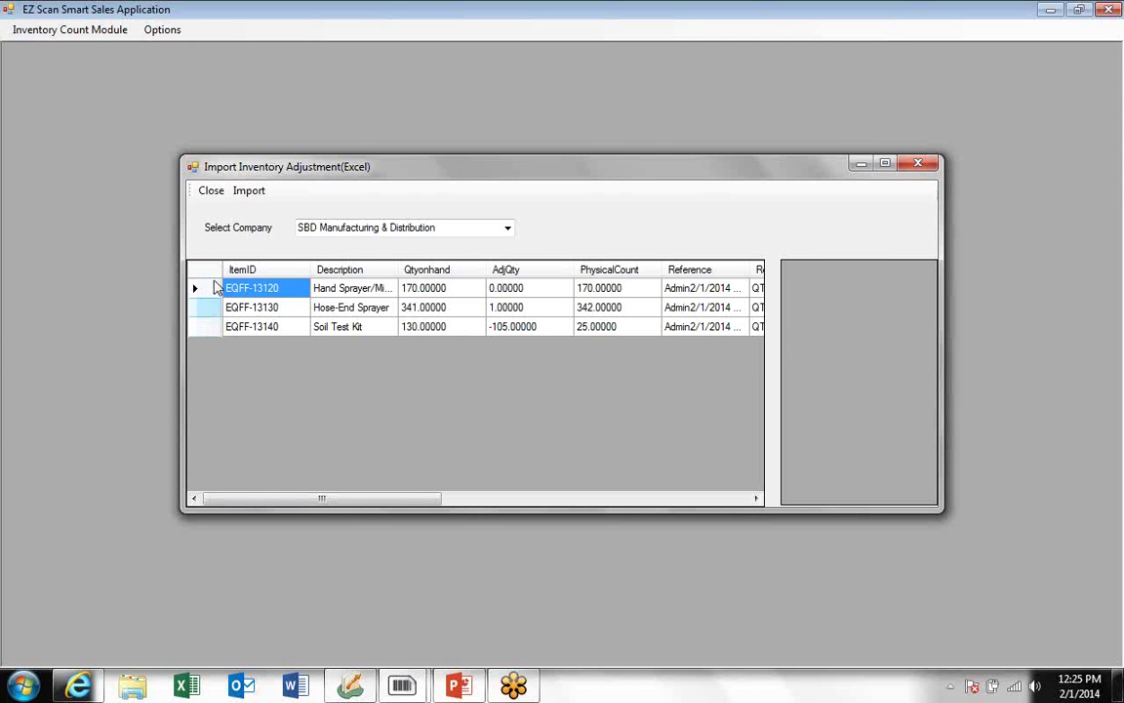
pyautogui.click(250, 191)
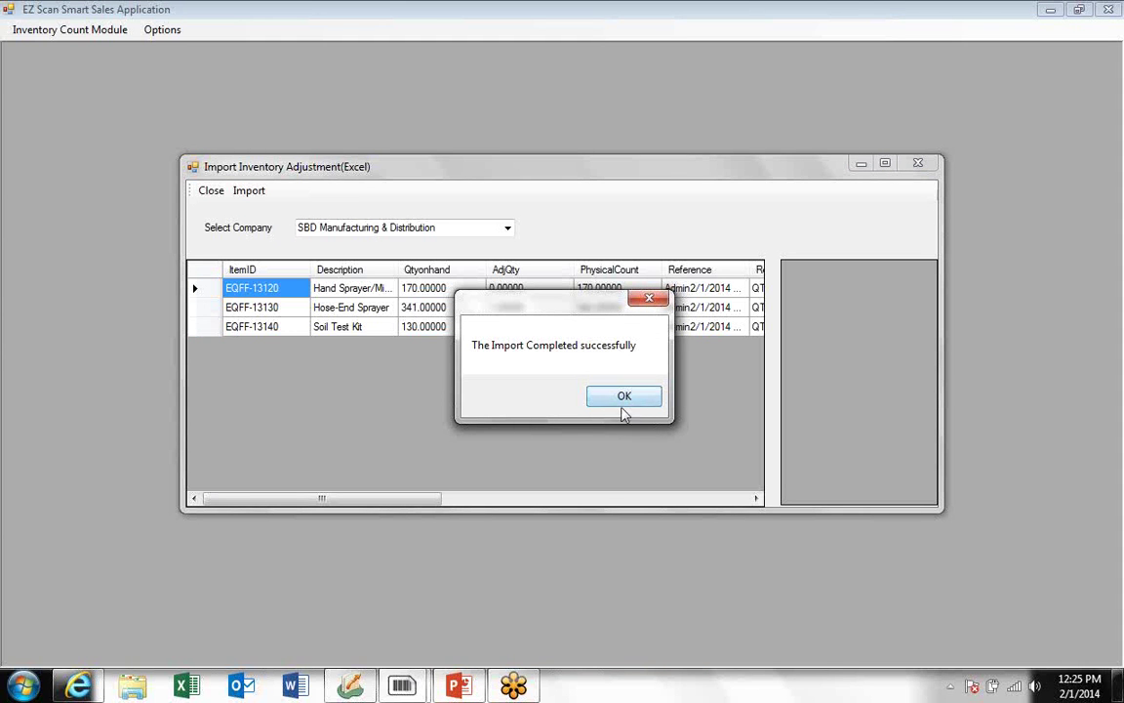
pyautogui.click(630, 403)
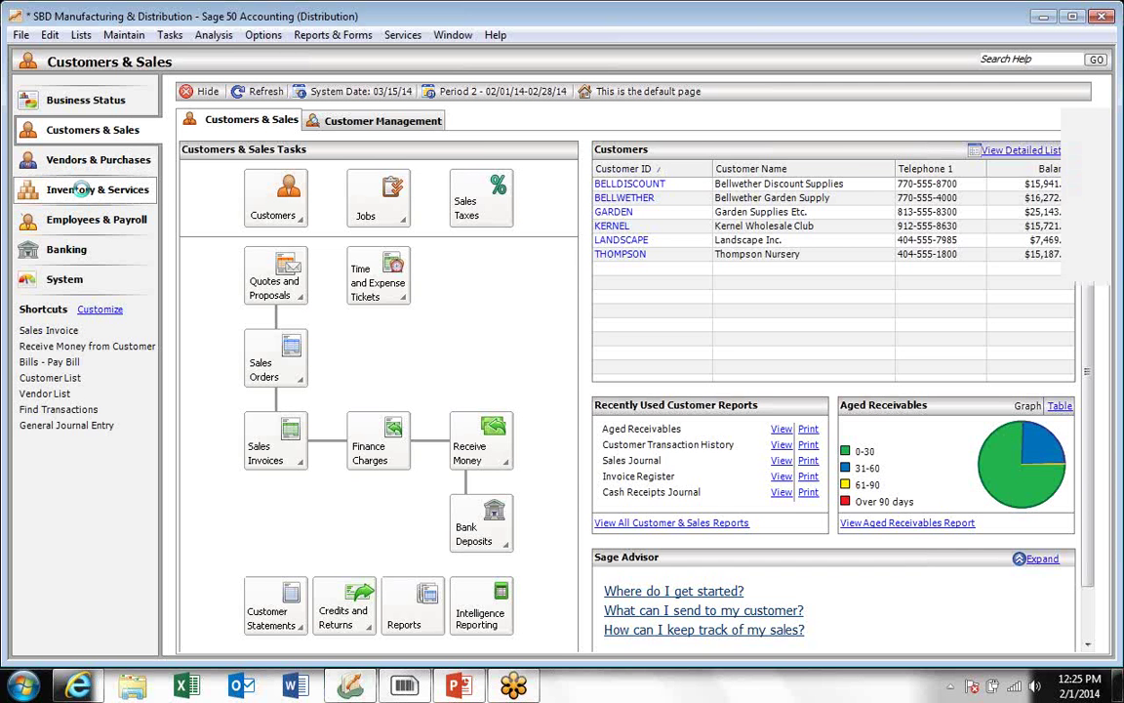
# Step: In Sage 50, check the quantity on hand in the inventory records of items EQFF-13120, EQFF-13130 and EQFF-13140
pyautogui.click(82, 191)
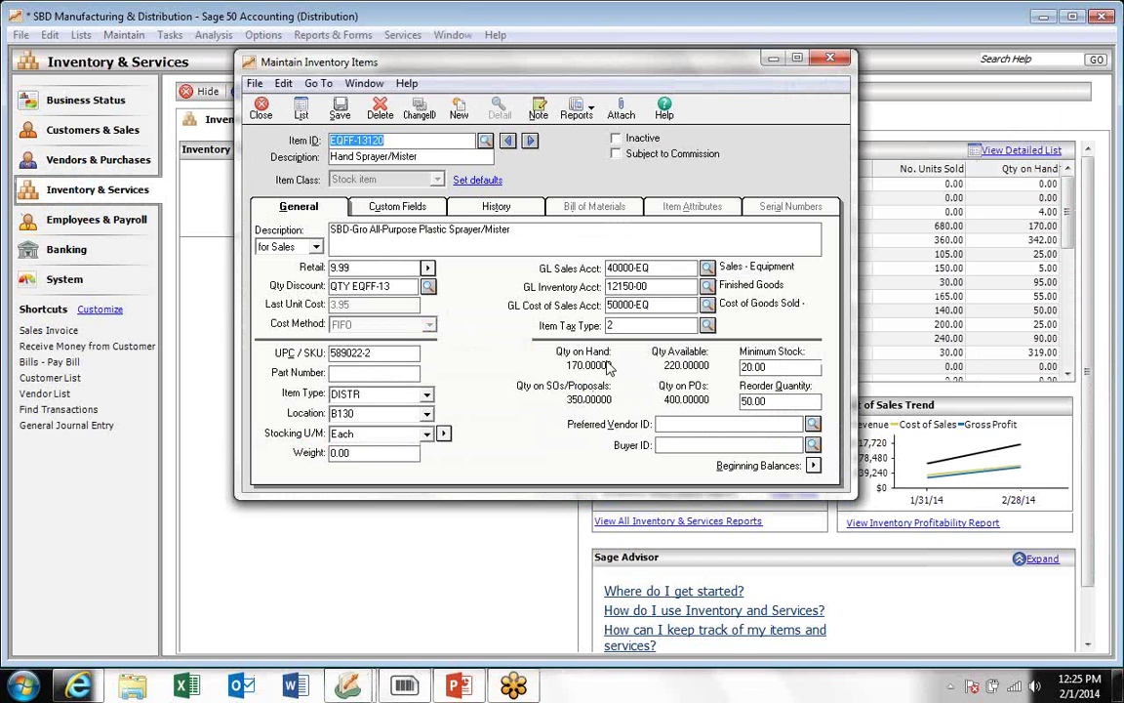
pyautogui.click(530, 141)
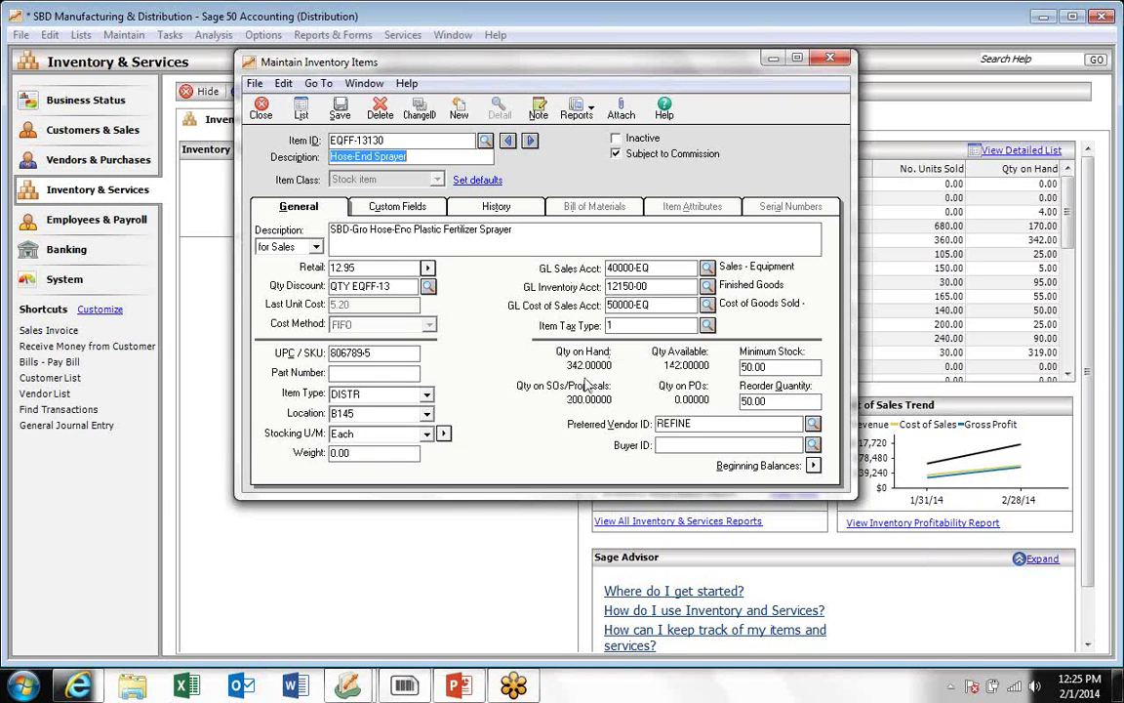
pyautogui.click(531, 141)
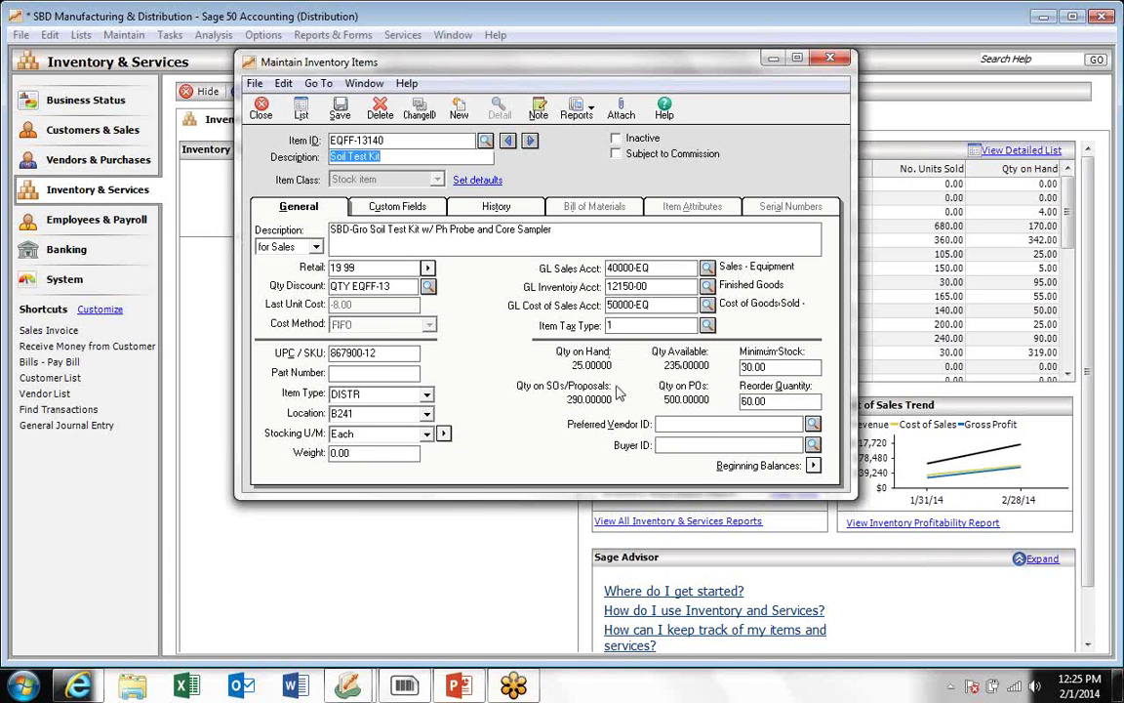